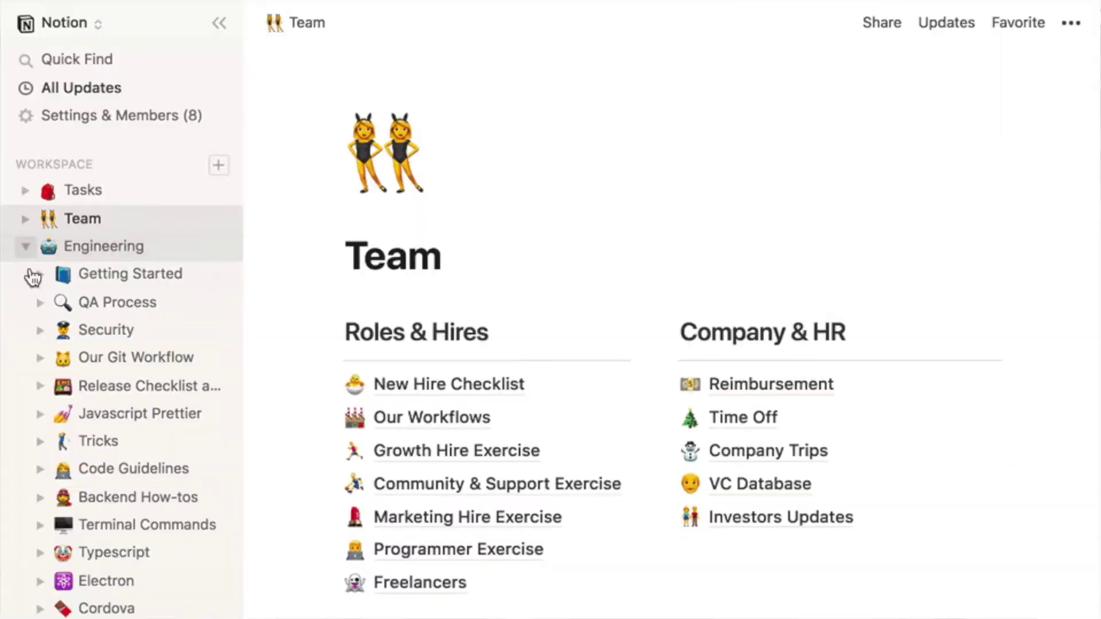
# Step: In Coding Style, tick the app update to-do and mark the Desktop push notifications task Completed
pyautogui.click(33, 275)
pyautogui.click(121, 310)
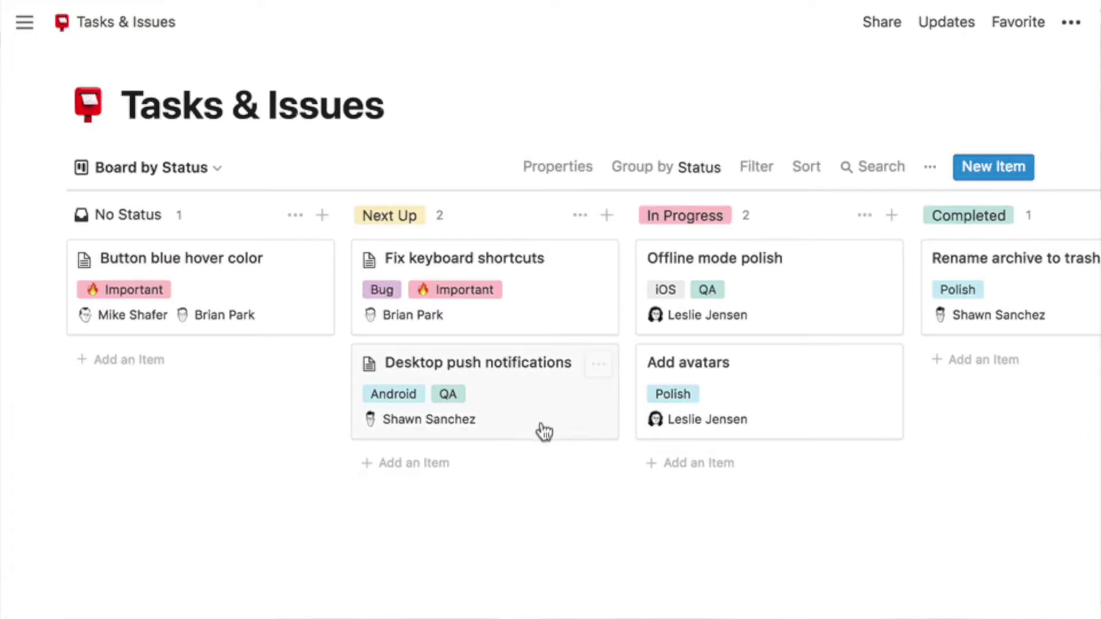
pyautogui.click(539, 430)
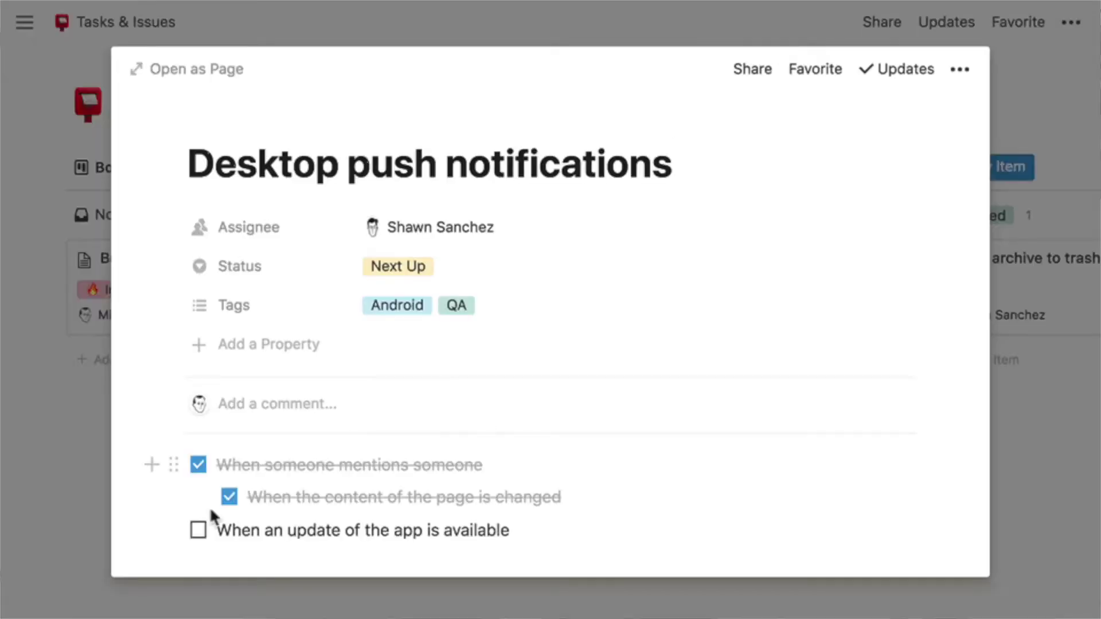
pyautogui.click(197, 530)
pyautogui.click(404, 263)
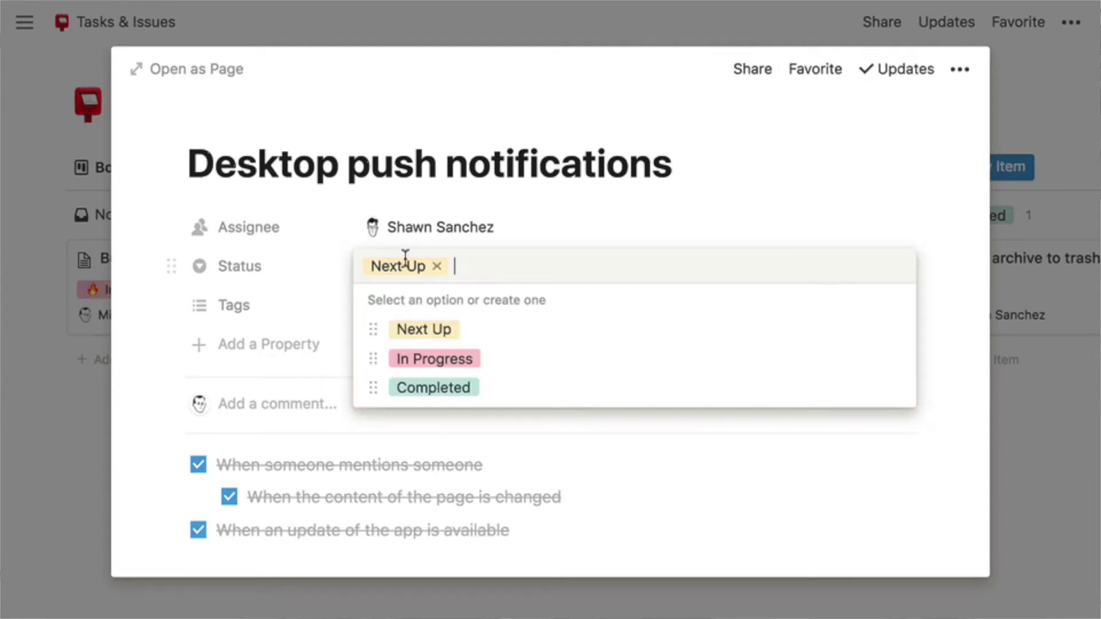
pyautogui.click(491, 388)
pyautogui.click(74, 445)
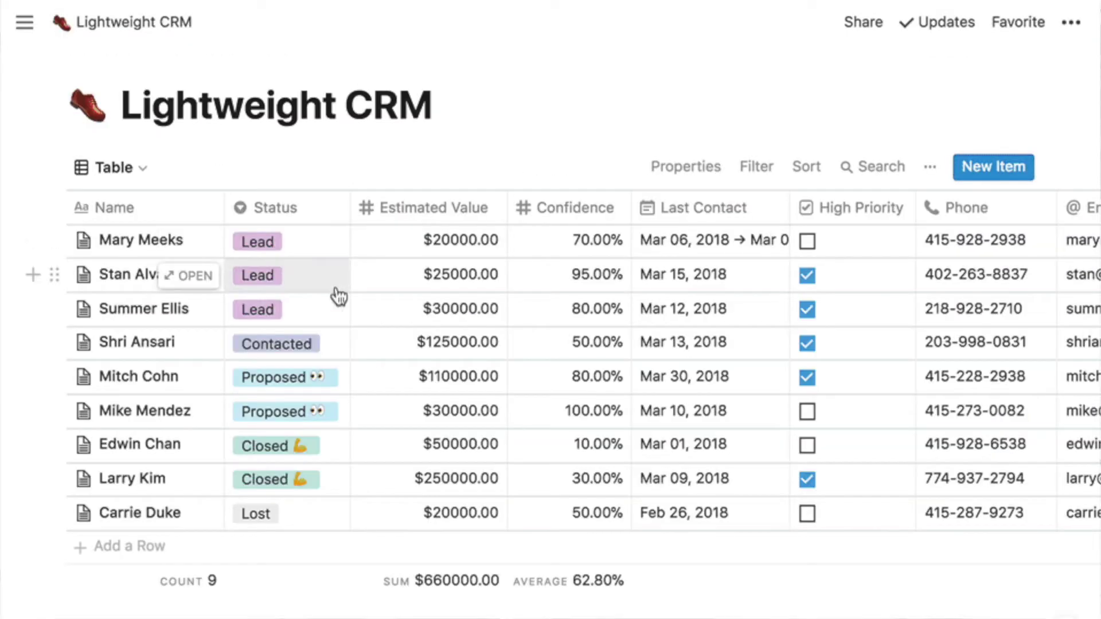
# Step: Set the contact's status to Proposed, then in Calendar view extend the March 6 entry through March 7
pyautogui.click(335, 284)
pyautogui.click(392, 397)
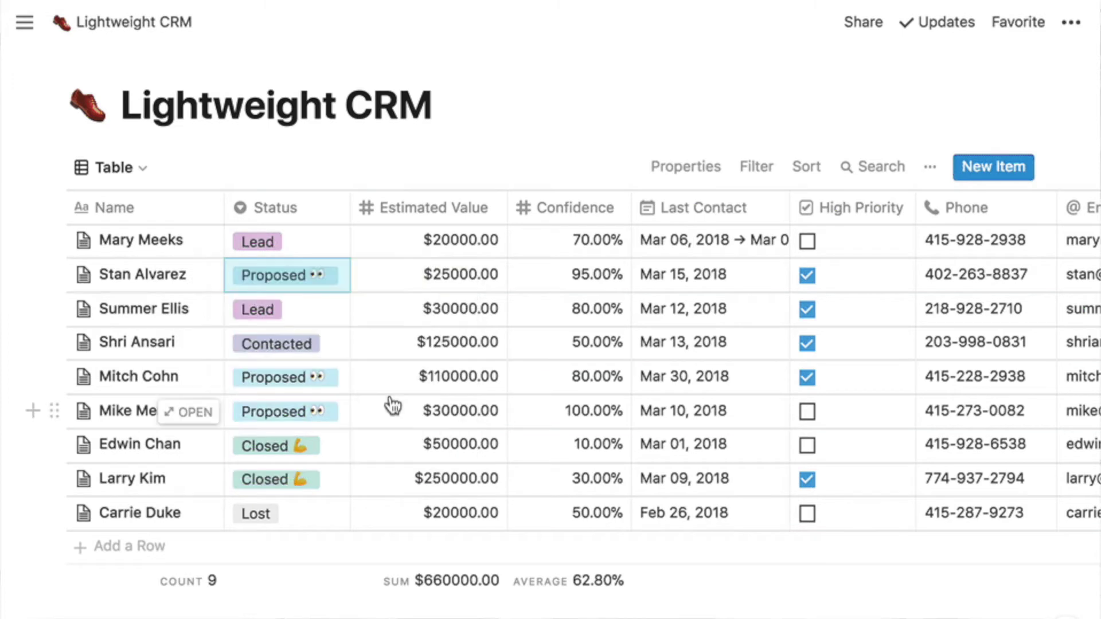
pyautogui.click(114, 167)
pyautogui.click(149, 235)
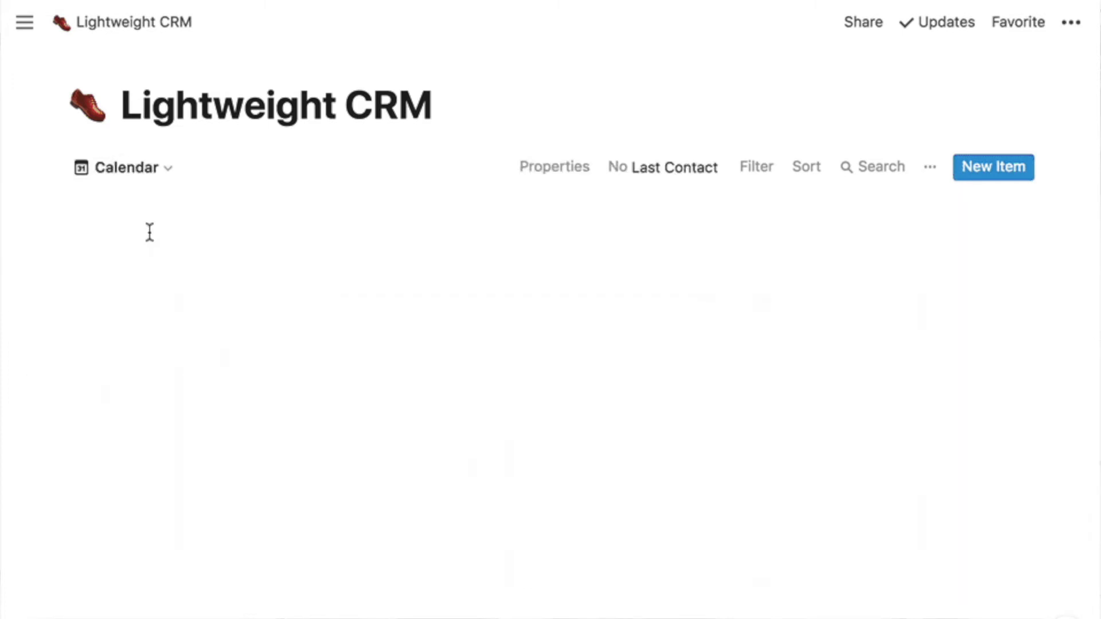
pyautogui.moveTo(467, 445); pyautogui.dragTo(571, 443)
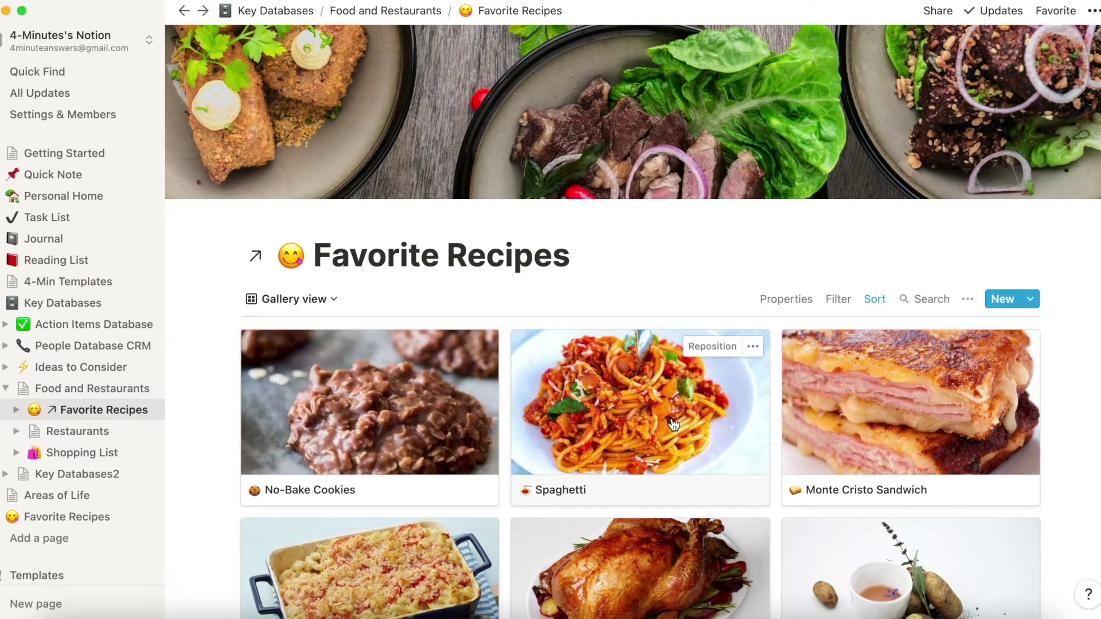
# Step: Tick Shopping List for Extra Sharp Cheddar Cheese and Gruyere Cheese in the Mac & Cheese recipe
pyautogui.scroll(-3, 674, 424)
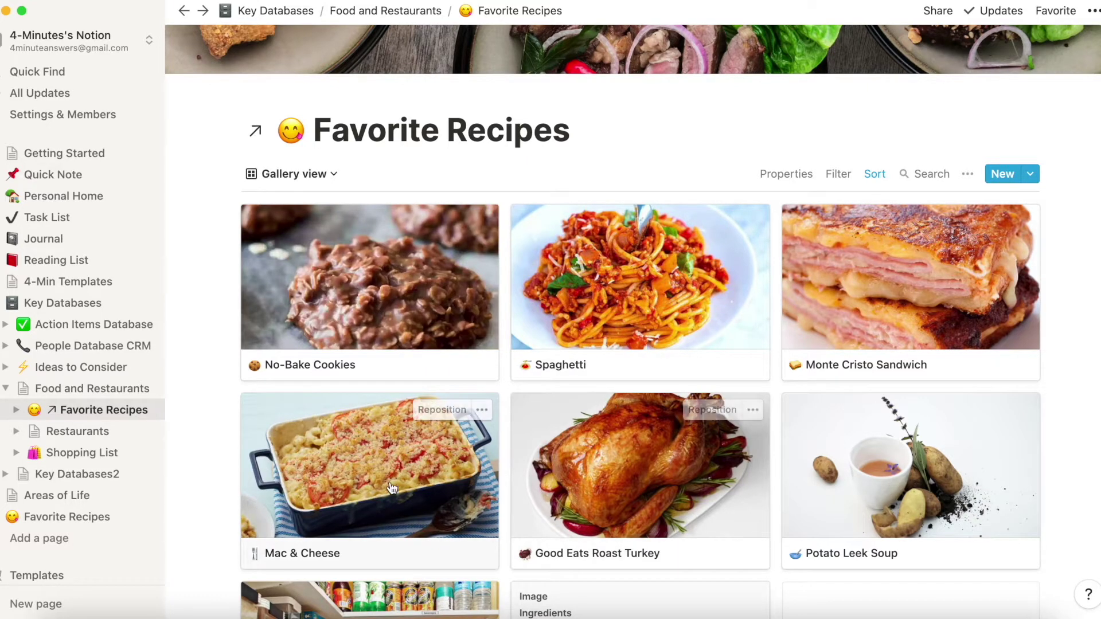
pyautogui.click(372, 482)
pyautogui.scroll(-10, 631, 453)
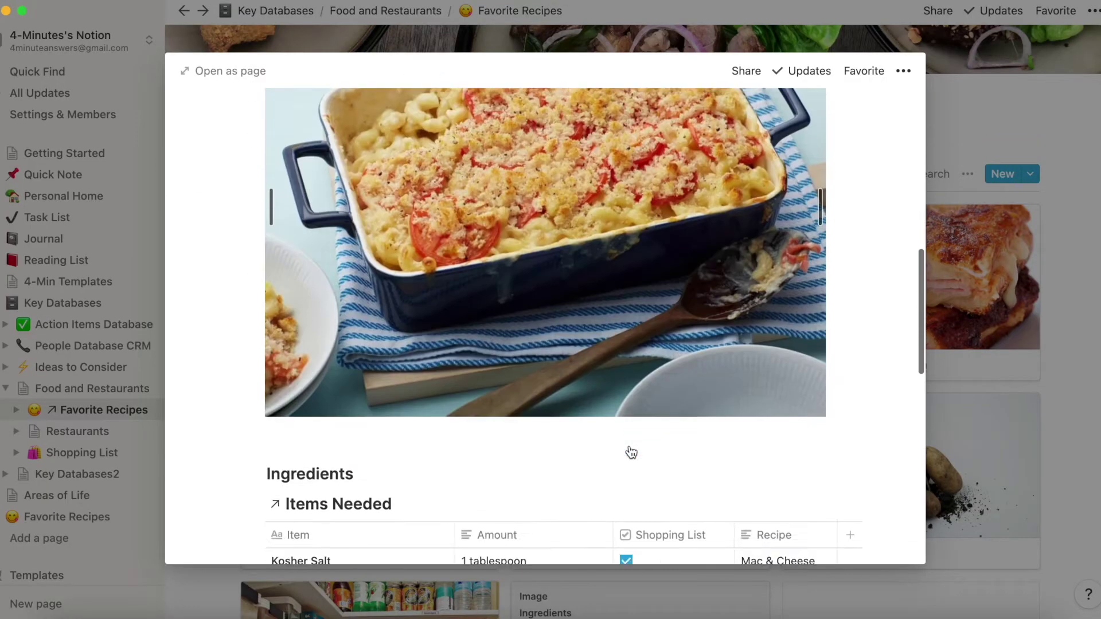
pyautogui.scroll(-5, 631, 453)
pyautogui.click(626, 431)
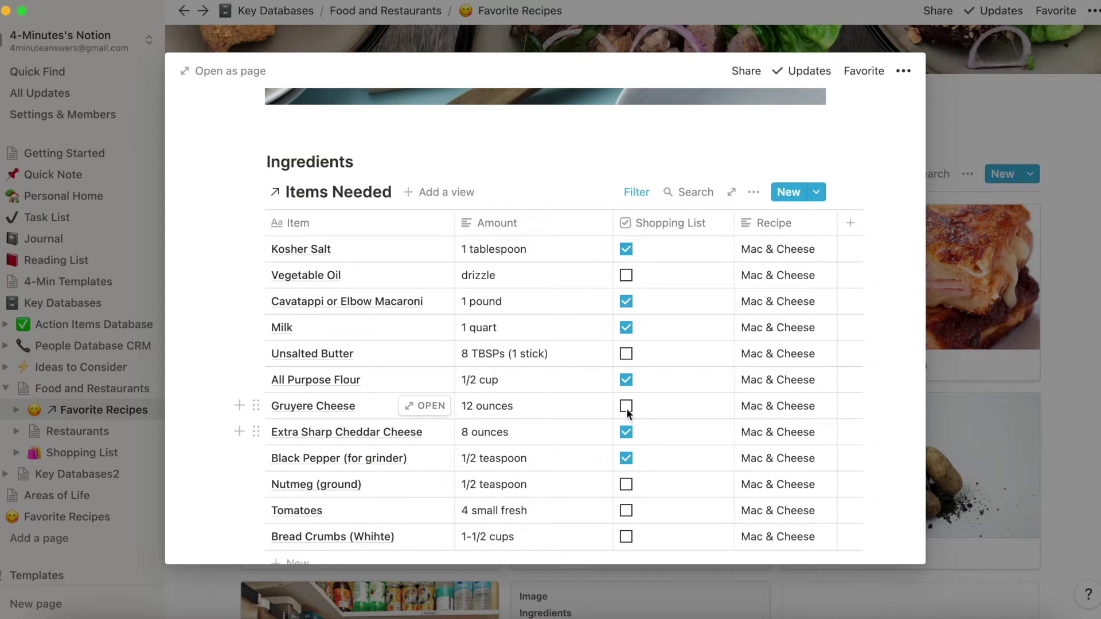
pyautogui.click(625, 406)
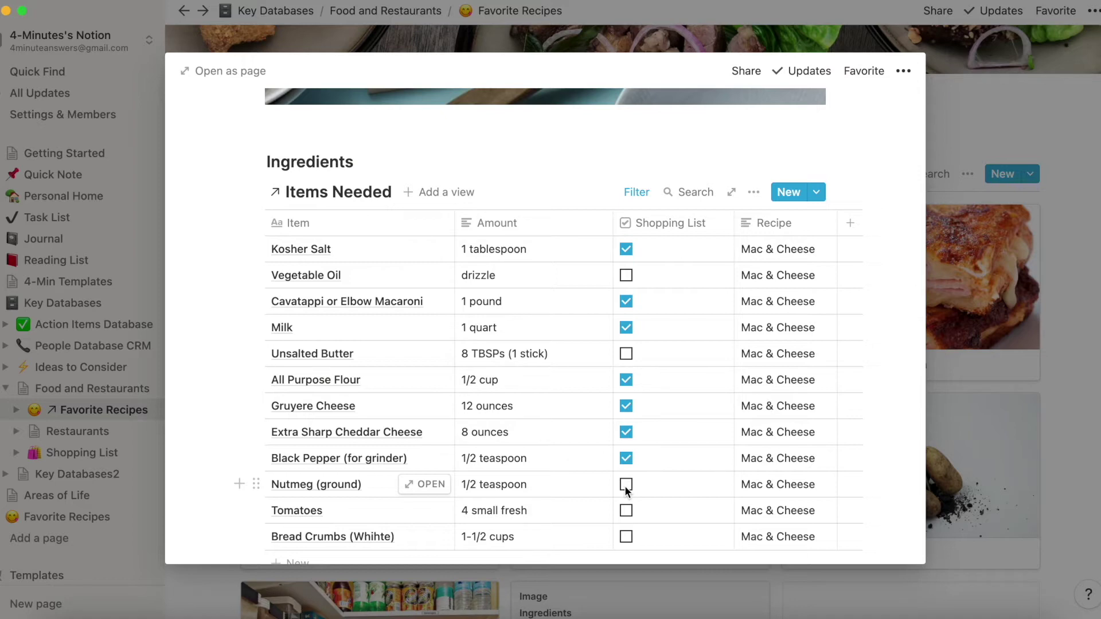
pyautogui.click(697, 12)
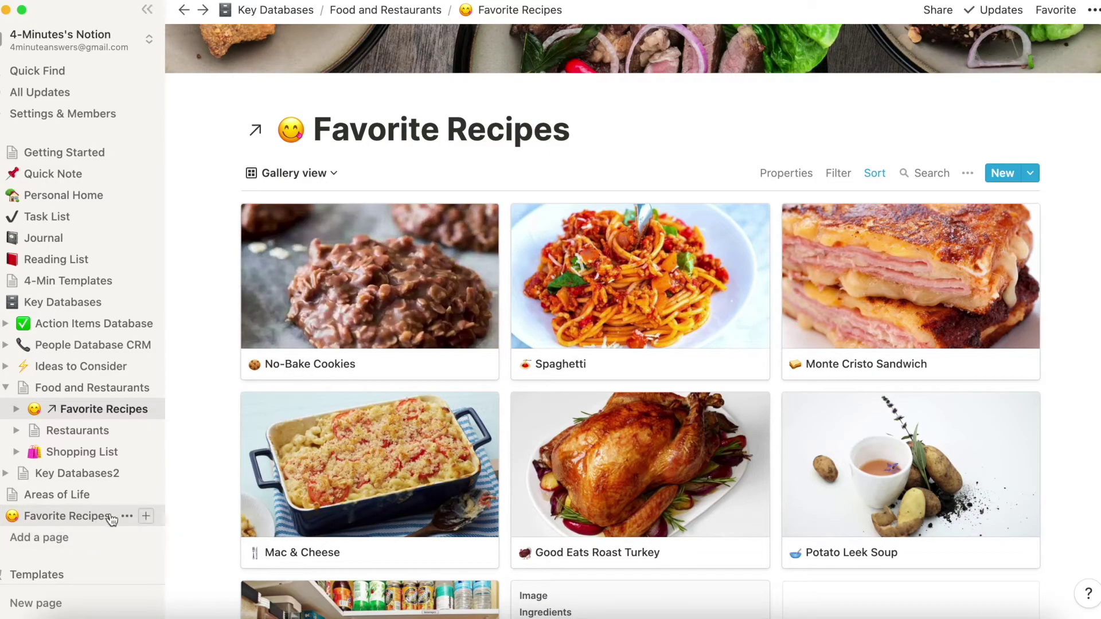
# Step: Create a new workspace page titled 'Shopping List'
pyautogui.click(49, 542)
pyautogui.write('Shopping')
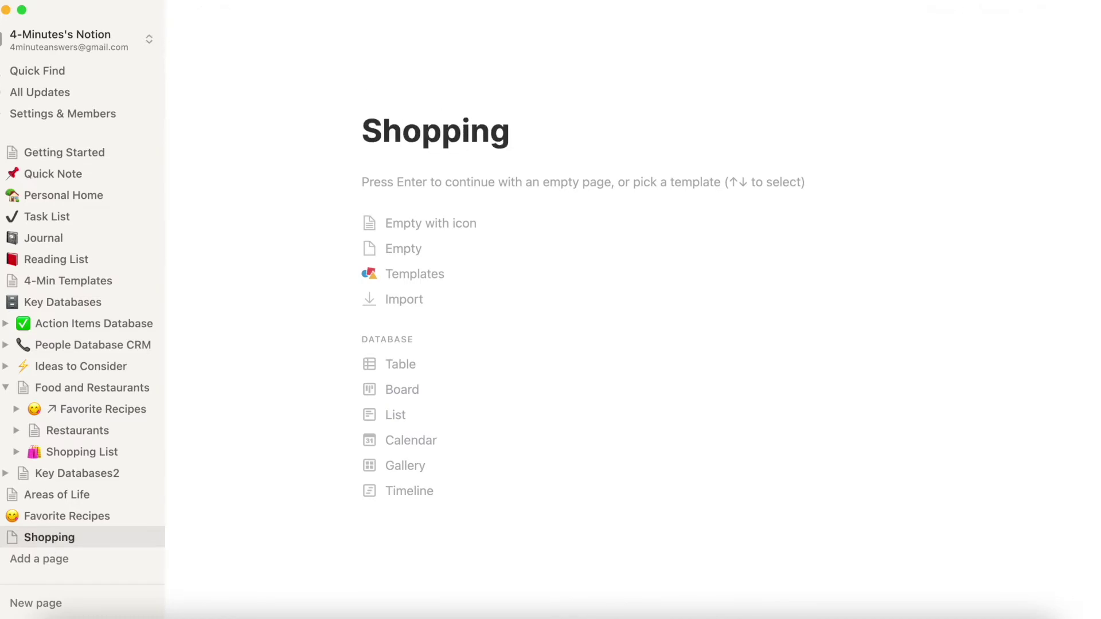
pyautogui.write(' List')
pyautogui.press('Return')
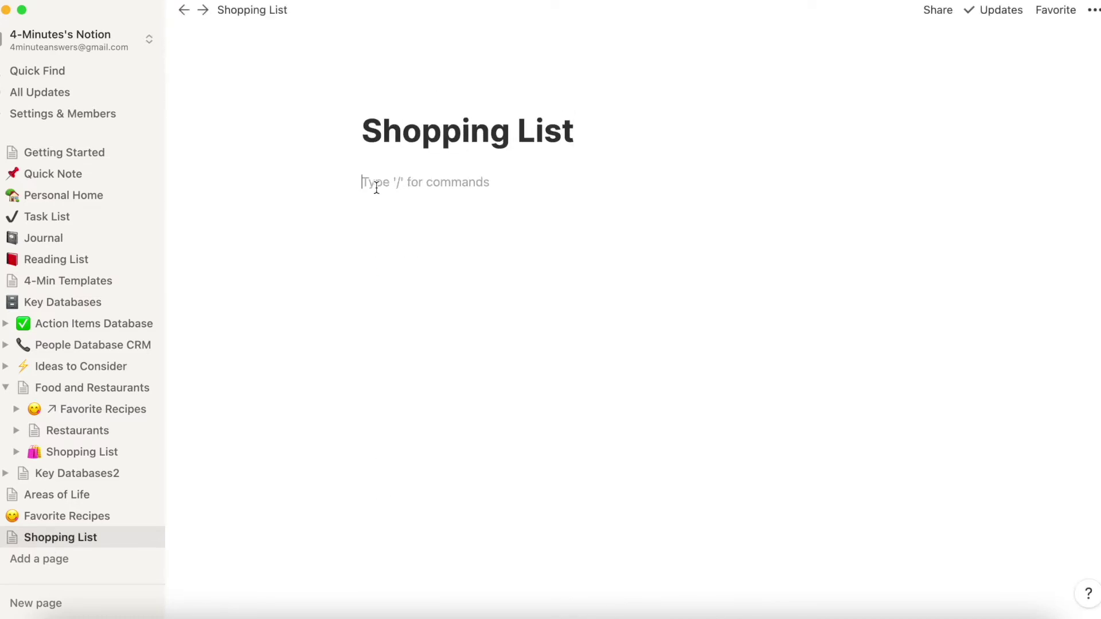
# Step: Insert an empty inline table into the page body with the / menu
pyautogui.write('/')
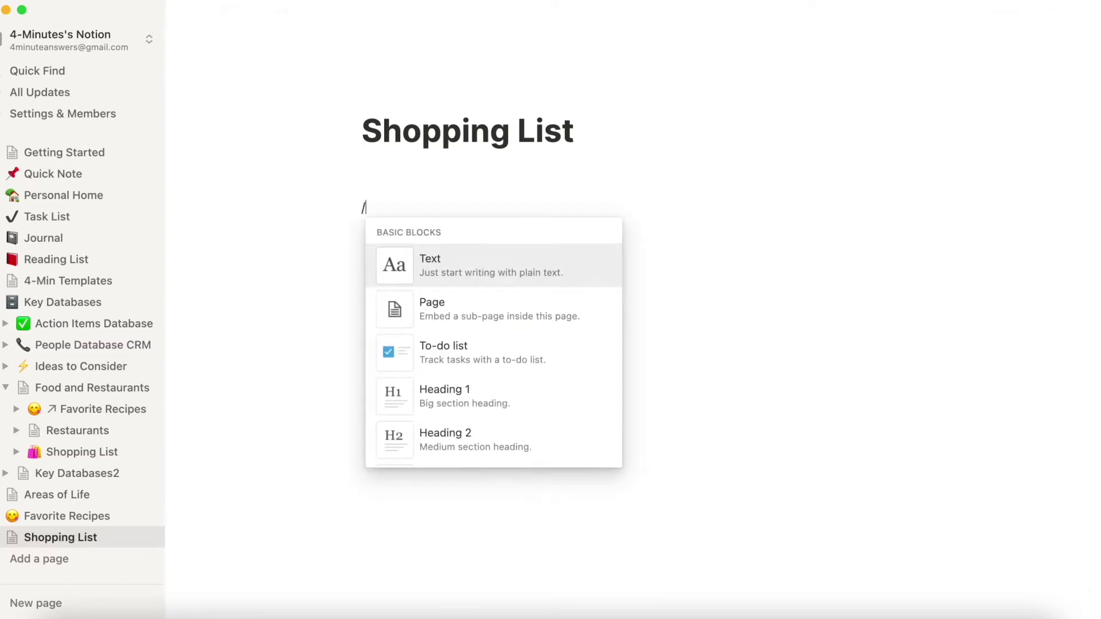
pyautogui.scroll(-3, 497, 376)
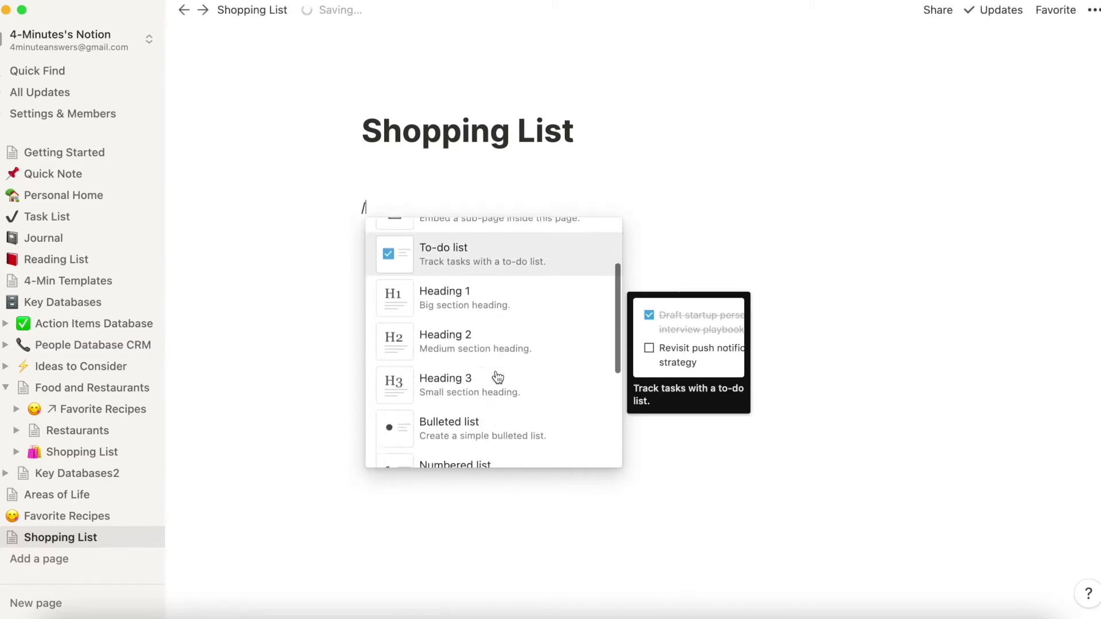
pyautogui.scroll(-8, 496, 376)
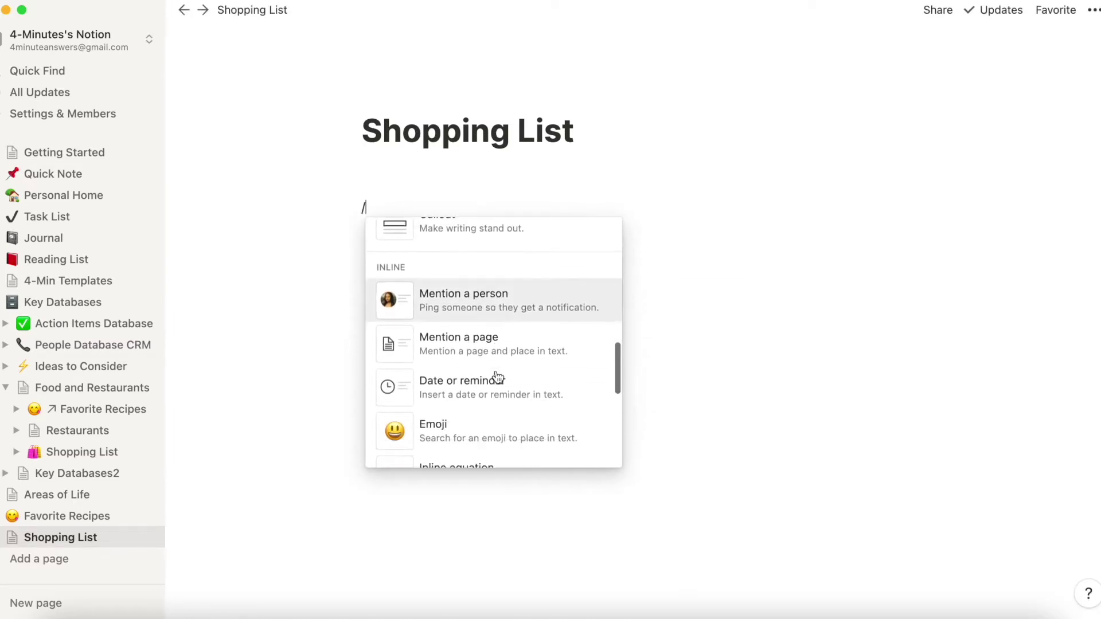
pyautogui.scroll(-3, 497, 376)
pyautogui.click(496, 377)
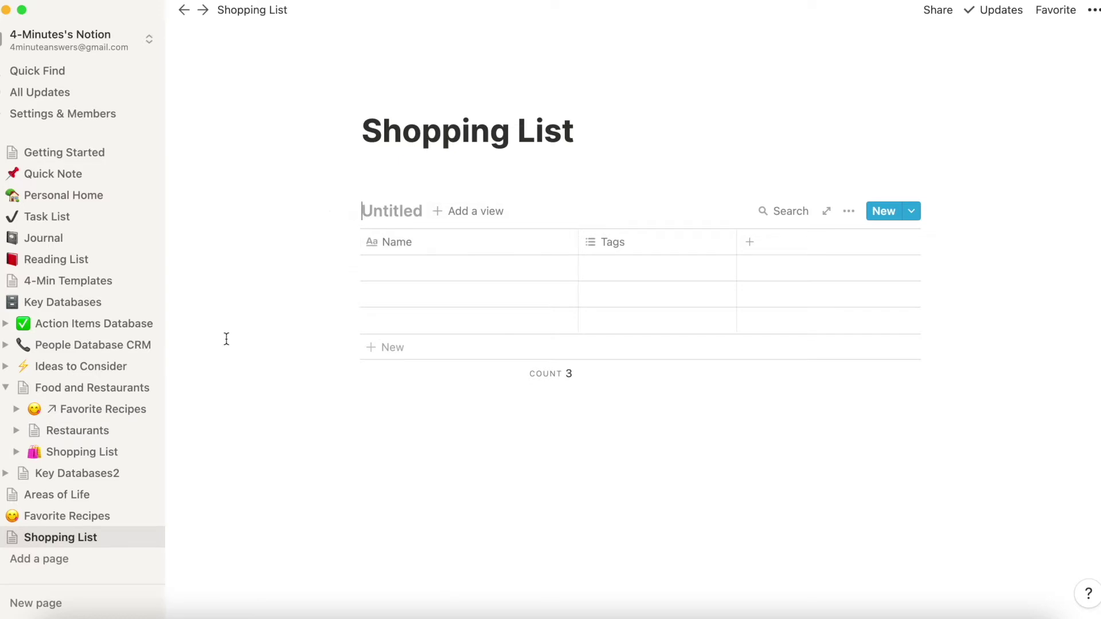
# Step: Open the existing Shopping List page and scroll through its 24 Items Needed entries
pyautogui.click(77, 453)
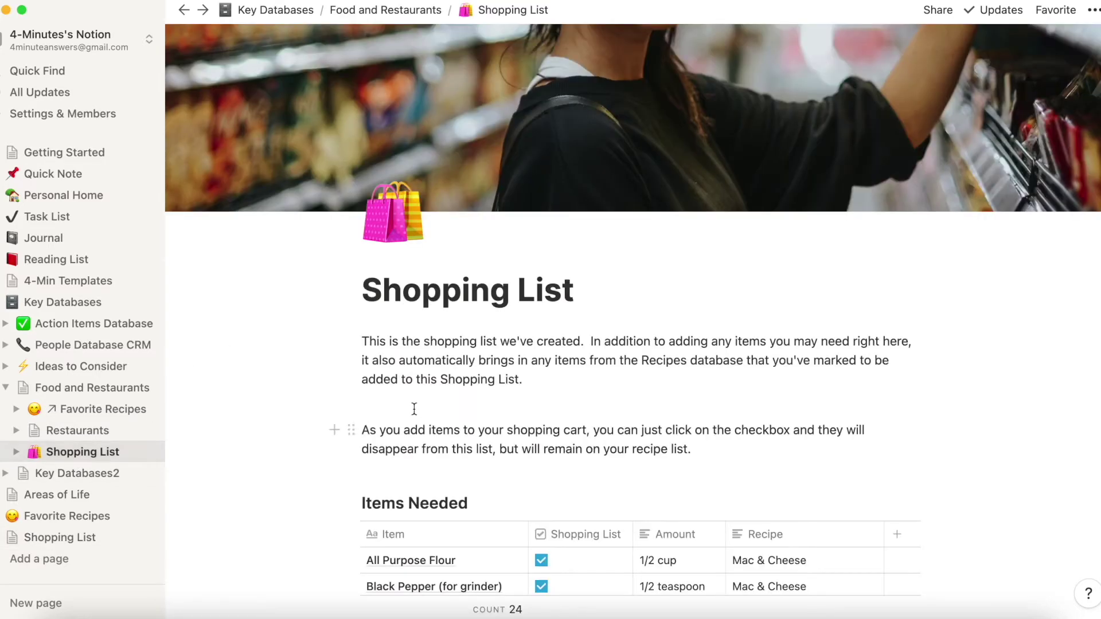
pyautogui.scroll(-5, 453, 445)
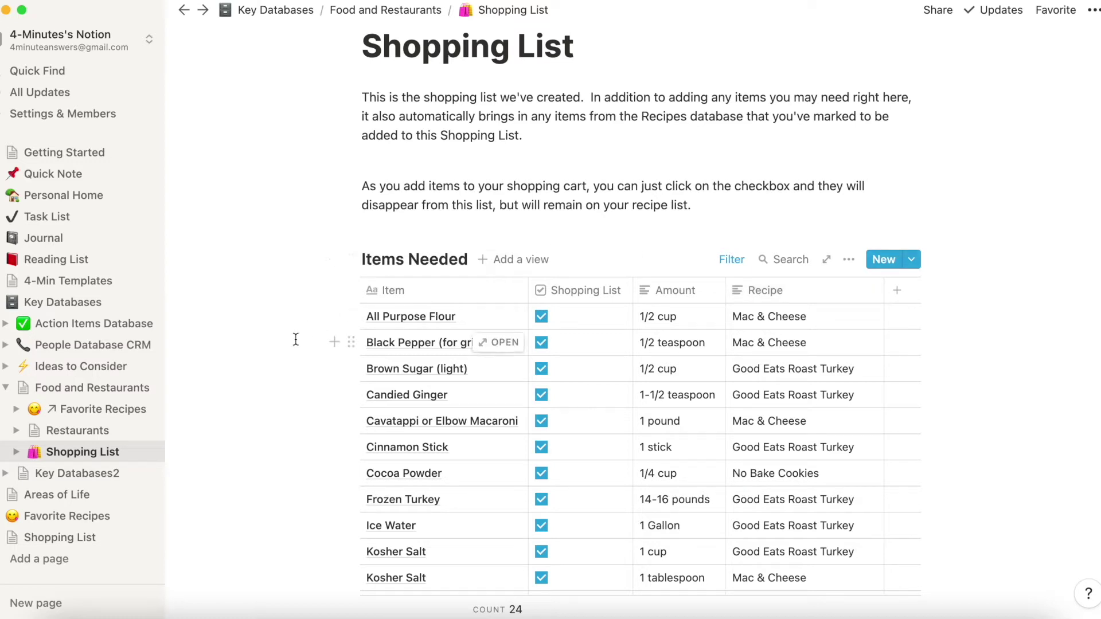
pyautogui.scroll(3, 291, 353)
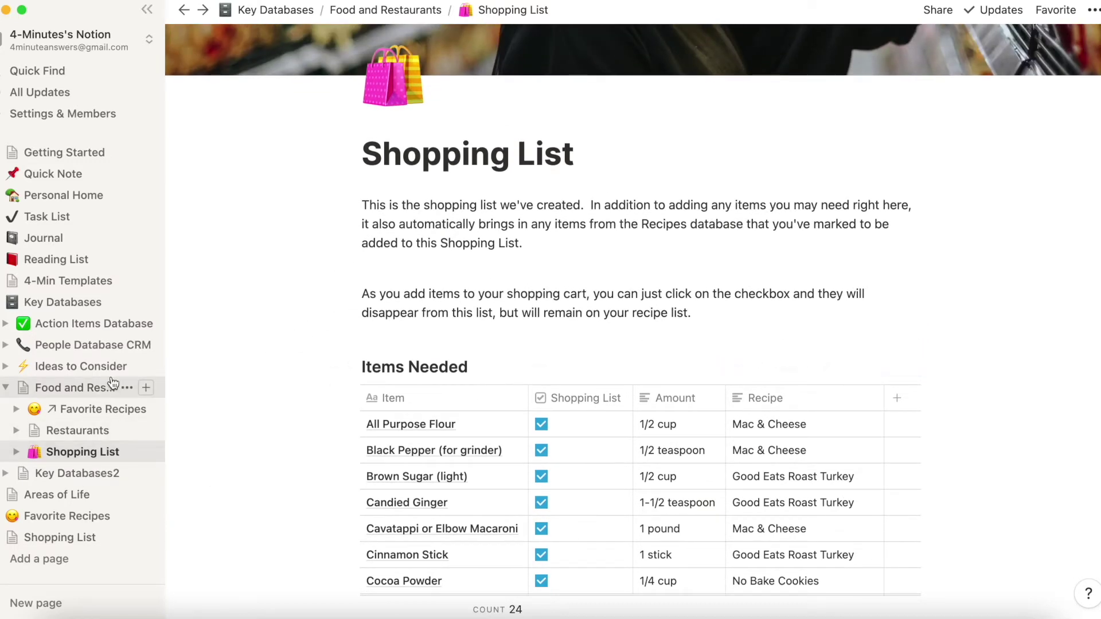
# Step: Open the Potato Leek Soup recipe from Favorite Recipes and place the cursor under Ingredients
pyautogui.click(104, 412)
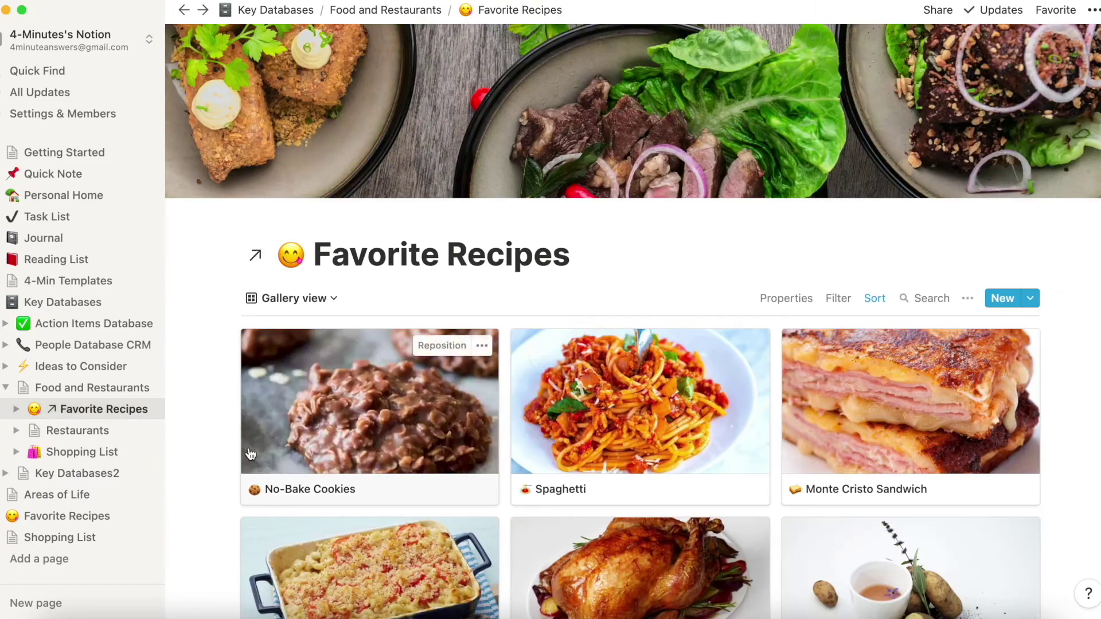
pyautogui.scroll(-3, 250, 453)
pyautogui.scroll(-3, 250, 454)
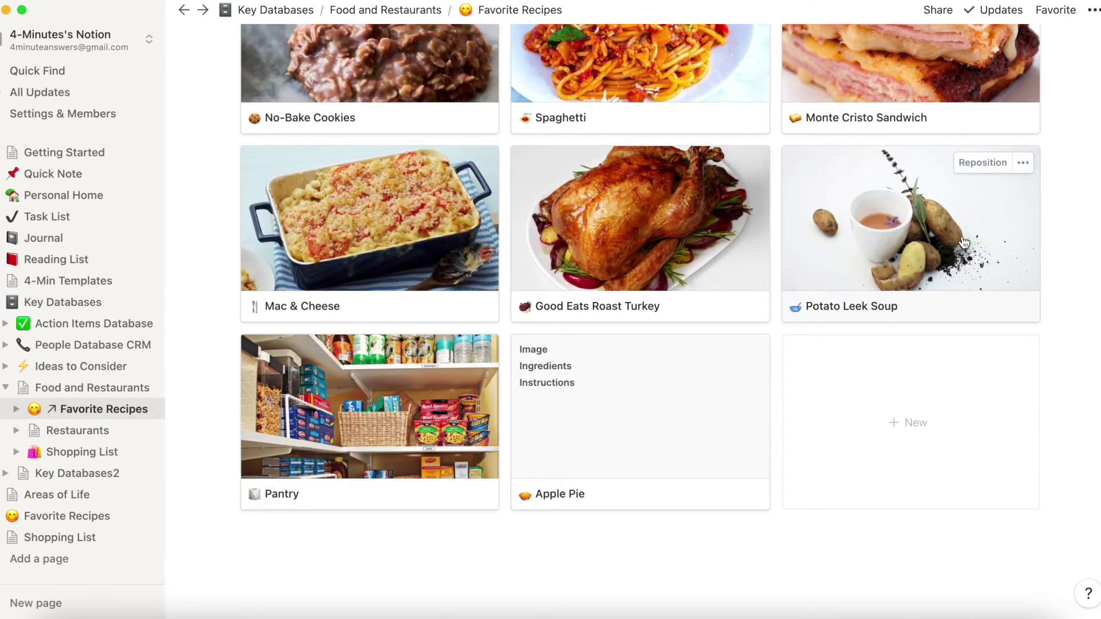
pyautogui.click(933, 246)
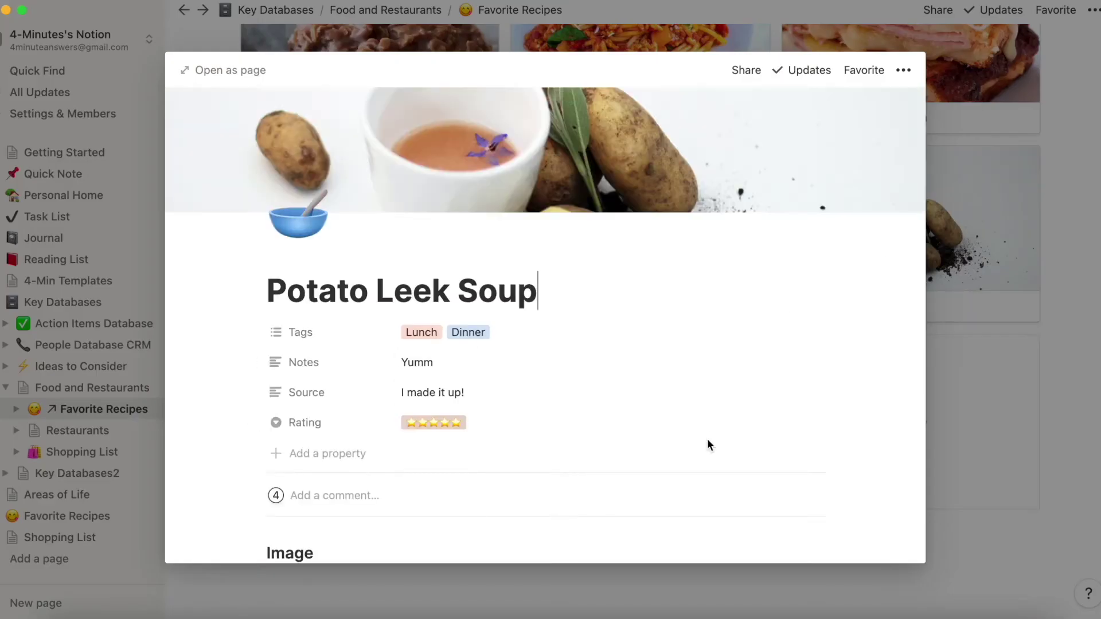
pyautogui.scroll(-10, 707, 439)
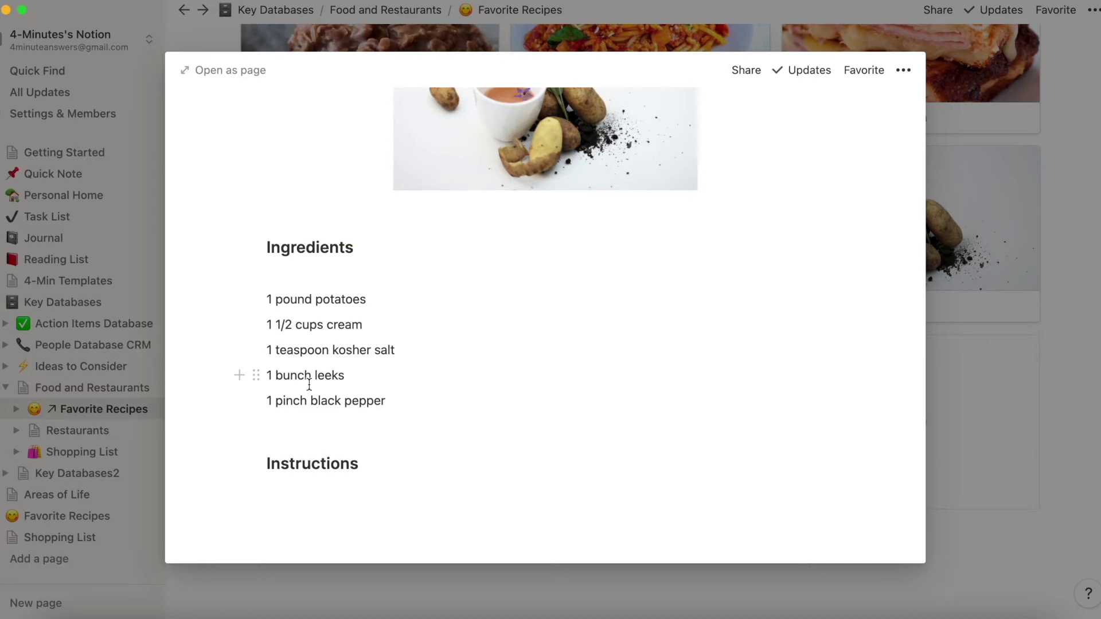
pyautogui.click(273, 277)
# Step: Insert a linked view of the Items Needed database below the Ingredients heading
pyautogui.press('Return')
pyautogui.press('Return')
pyautogui.press('Return')
pyautogui.press('Up')
pyautogui.press('Up')
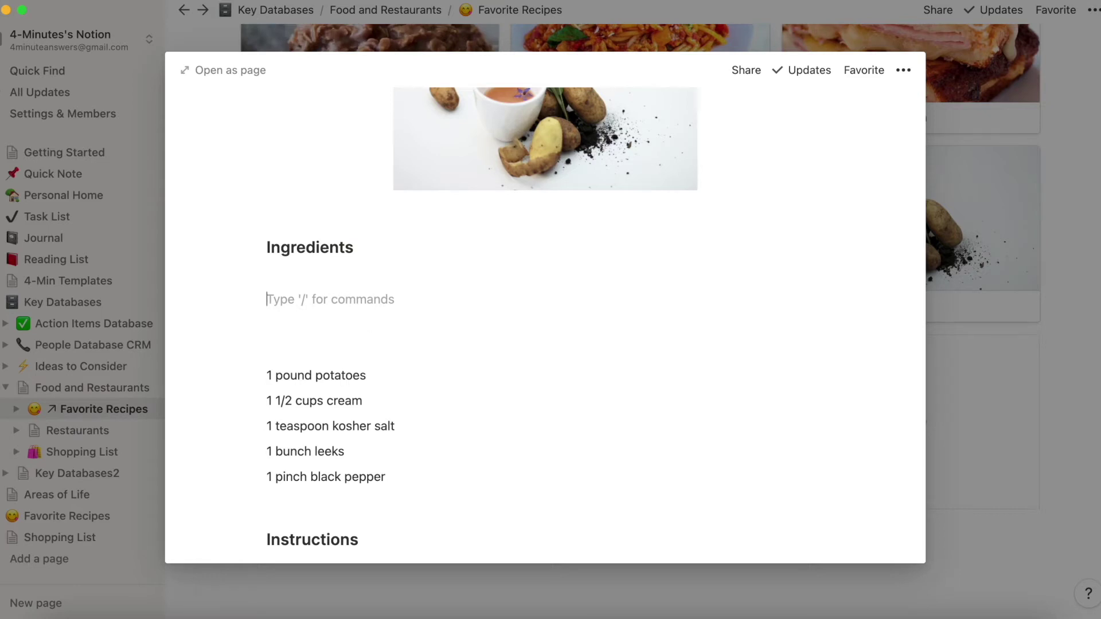
pyautogui.write('/')
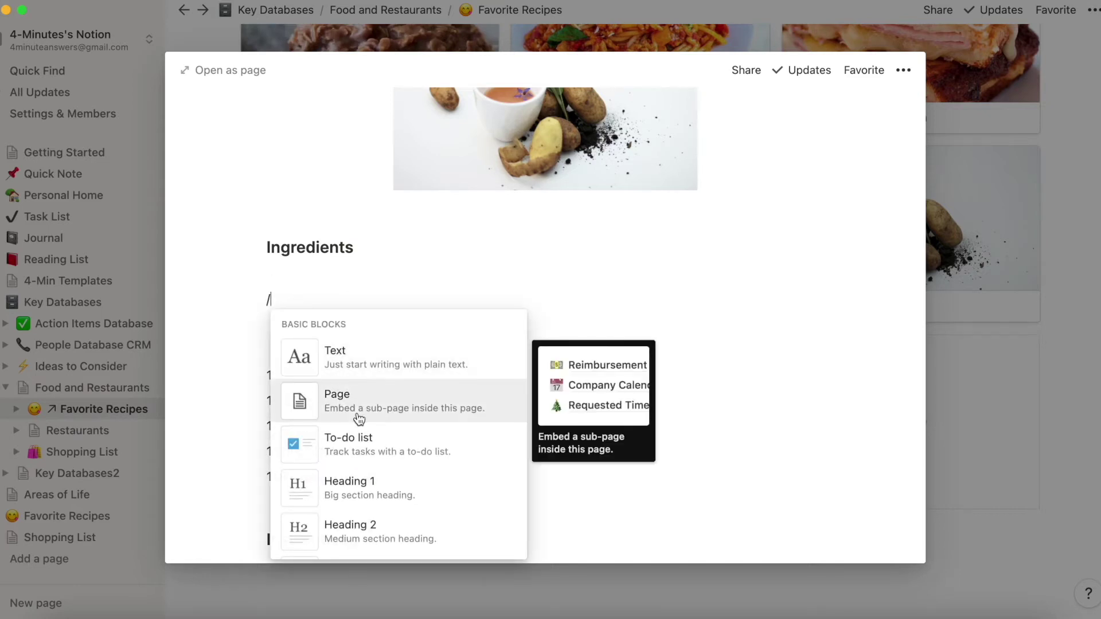
pyautogui.scroll(-10, 358, 418)
pyautogui.scroll(-15, 357, 414)
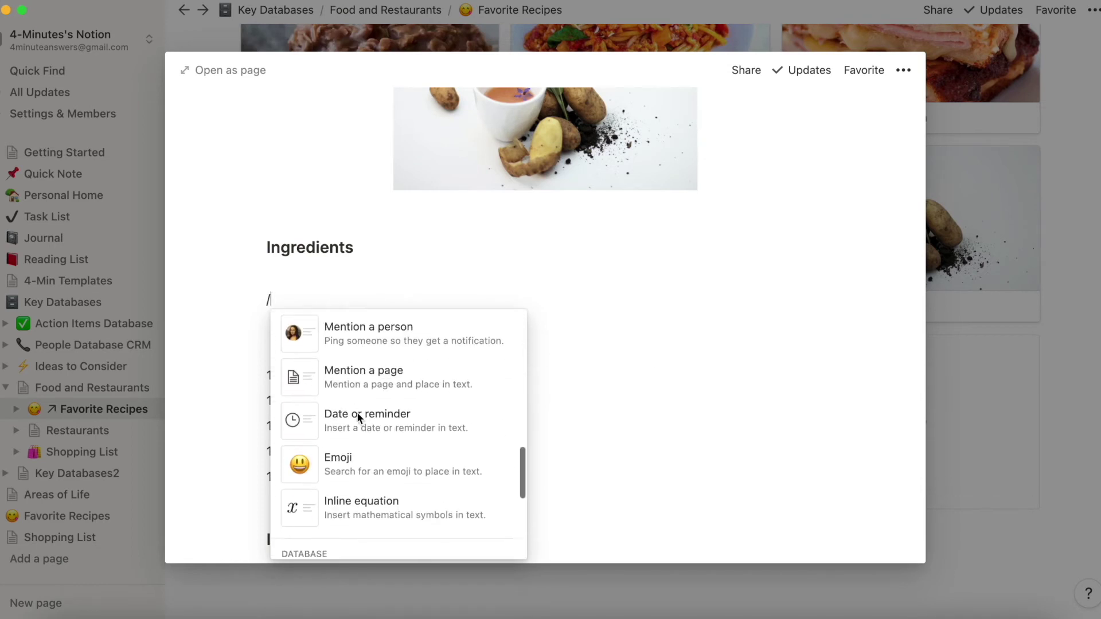
pyautogui.scroll(-10, 357, 418)
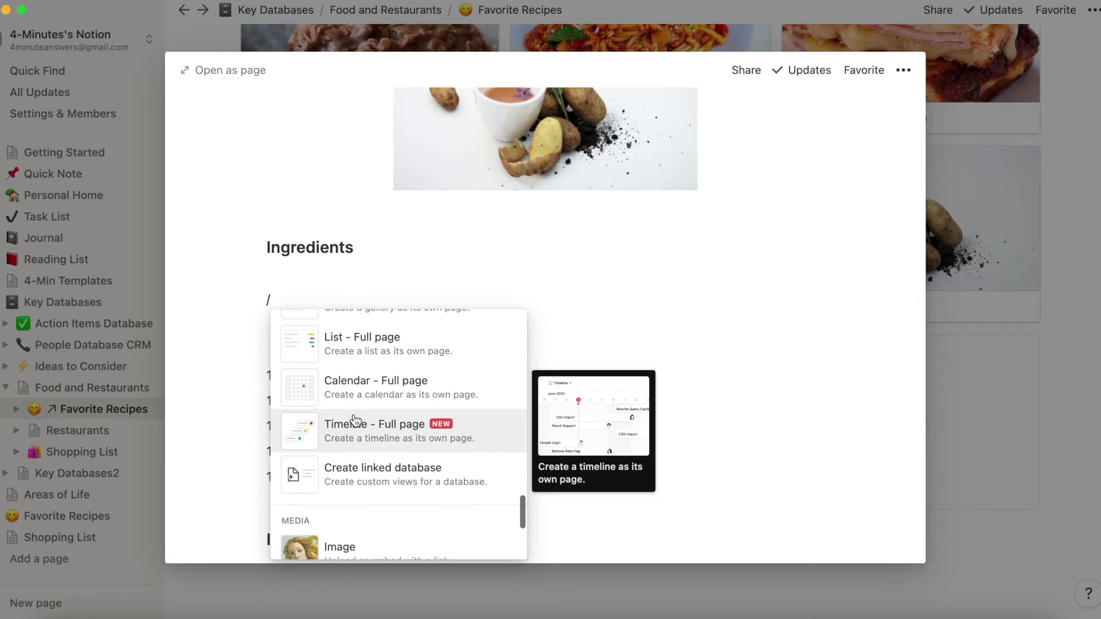
pyautogui.click(358, 468)
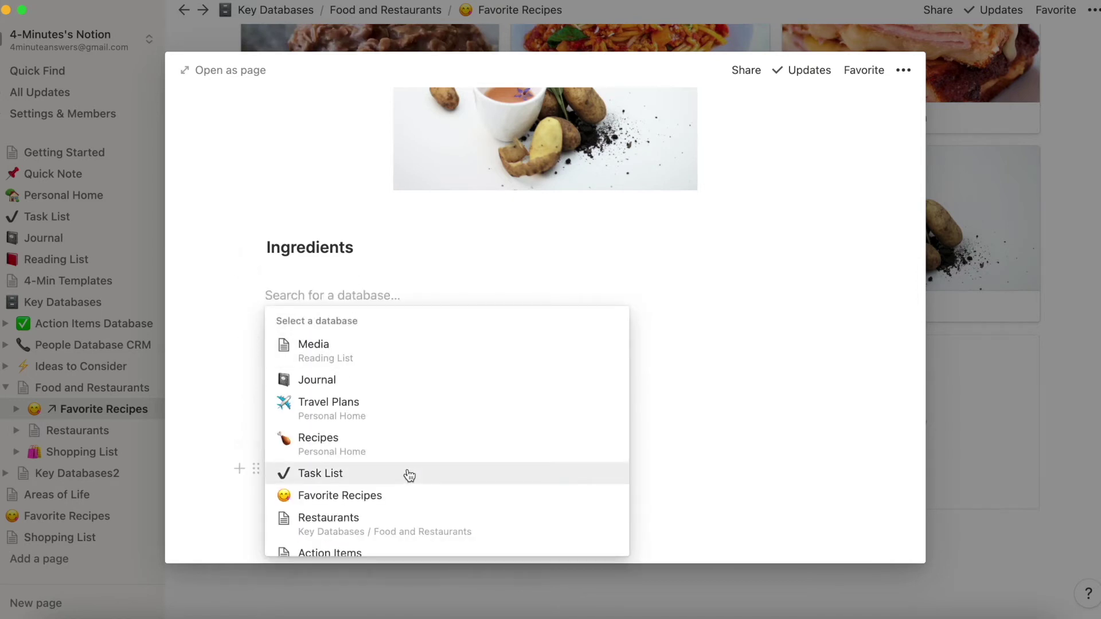
pyautogui.scroll(-5, 407, 475)
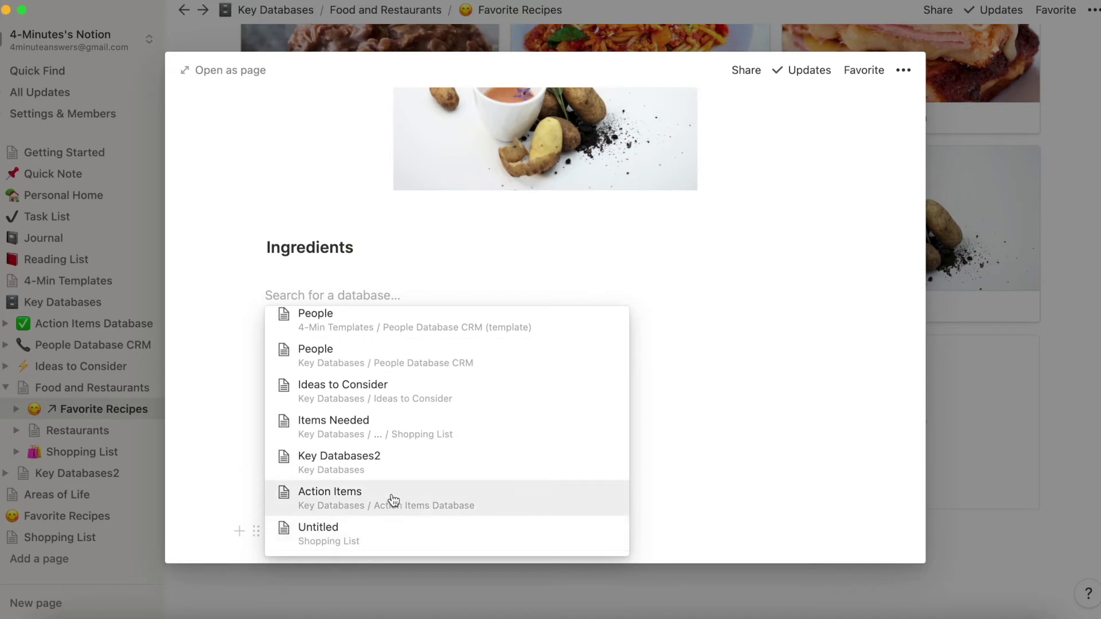
pyautogui.click(417, 438)
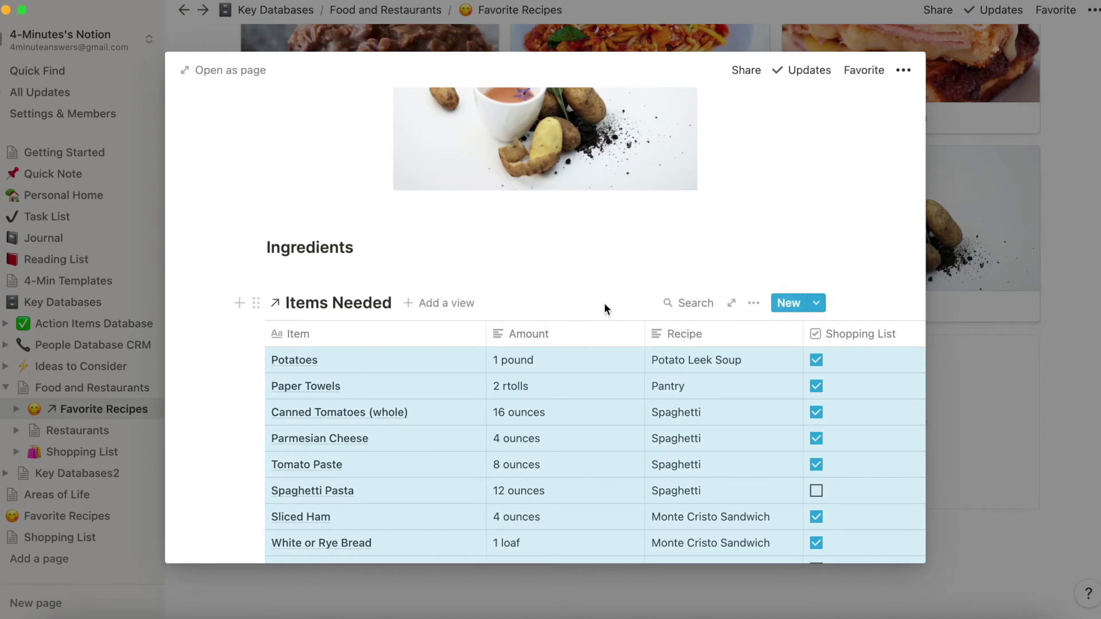
# Step: Move the Shopping List column so it sits before Recipe
pyautogui.scroll(-1, 604, 302)
pyautogui.hscroll(3, 650, 391)
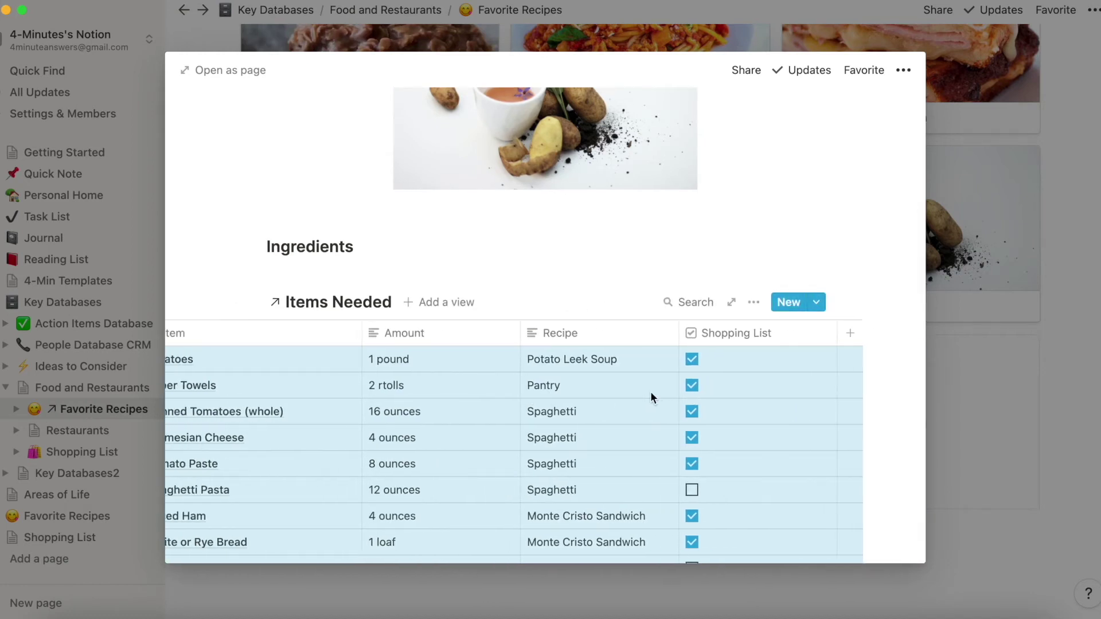
pyautogui.moveTo(825, 335); pyautogui.dragTo(652, 343)
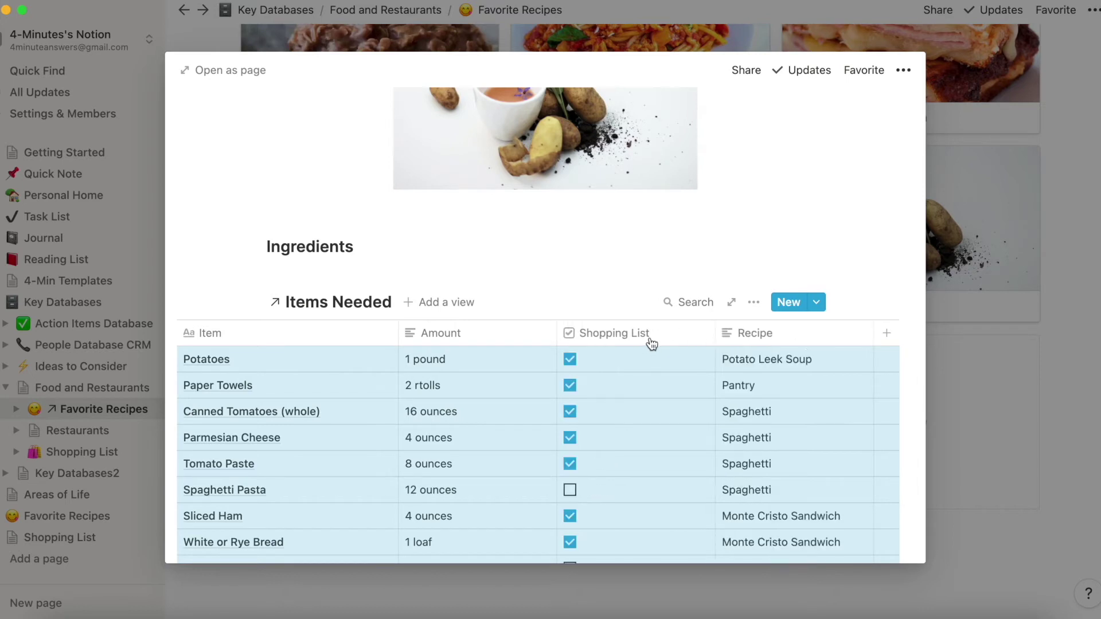
# Step: Filter the linked table to Recipe is 'Potato Leek Soup', leaving only Potatoes
pyautogui.click(753, 302)
pyautogui.click(786, 354)
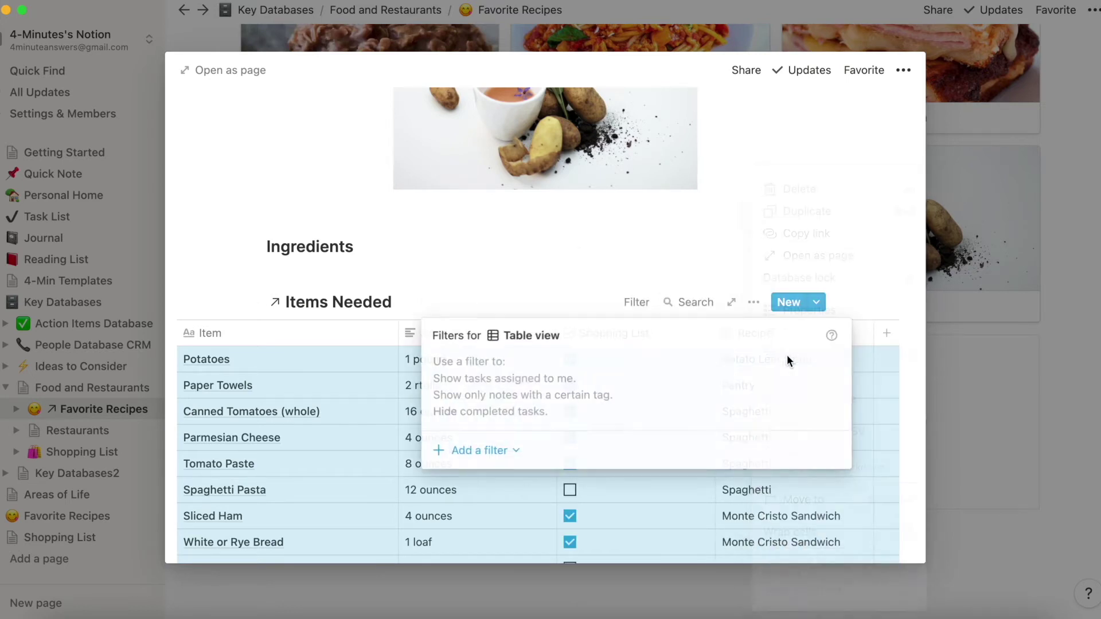
pyautogui.click(490, 452)
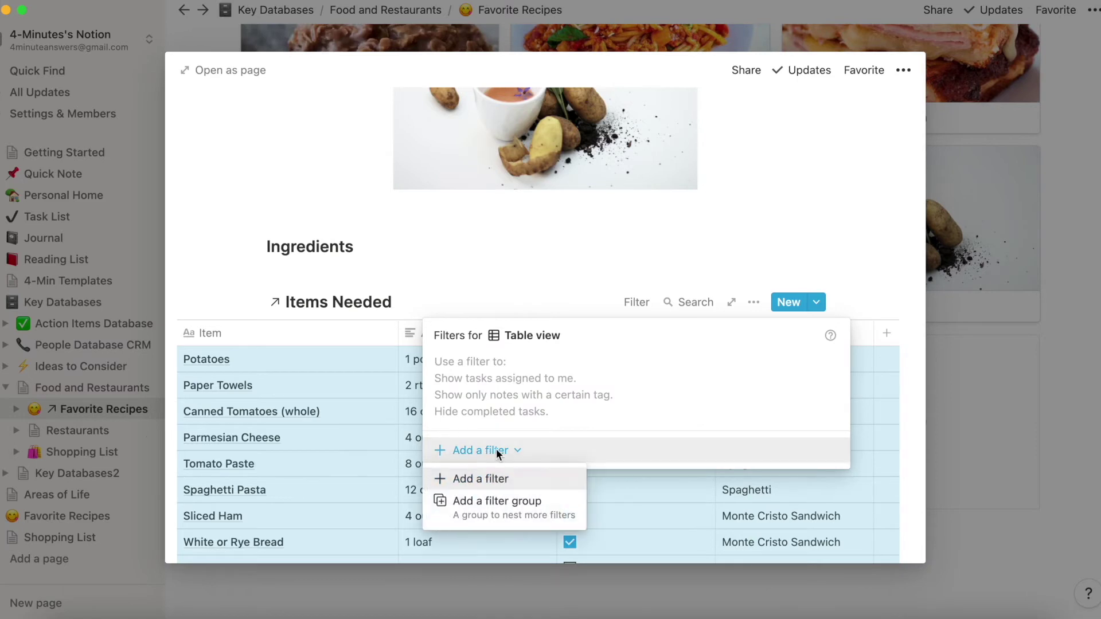
pyautogui.click(491, 477)
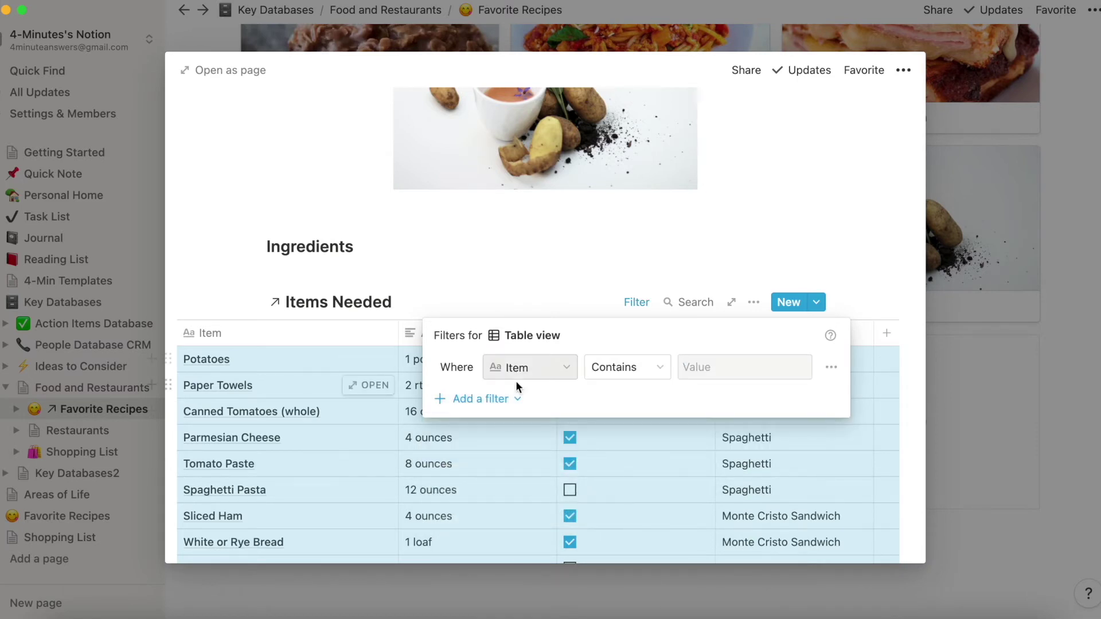
pyautogui.click(570, 370)
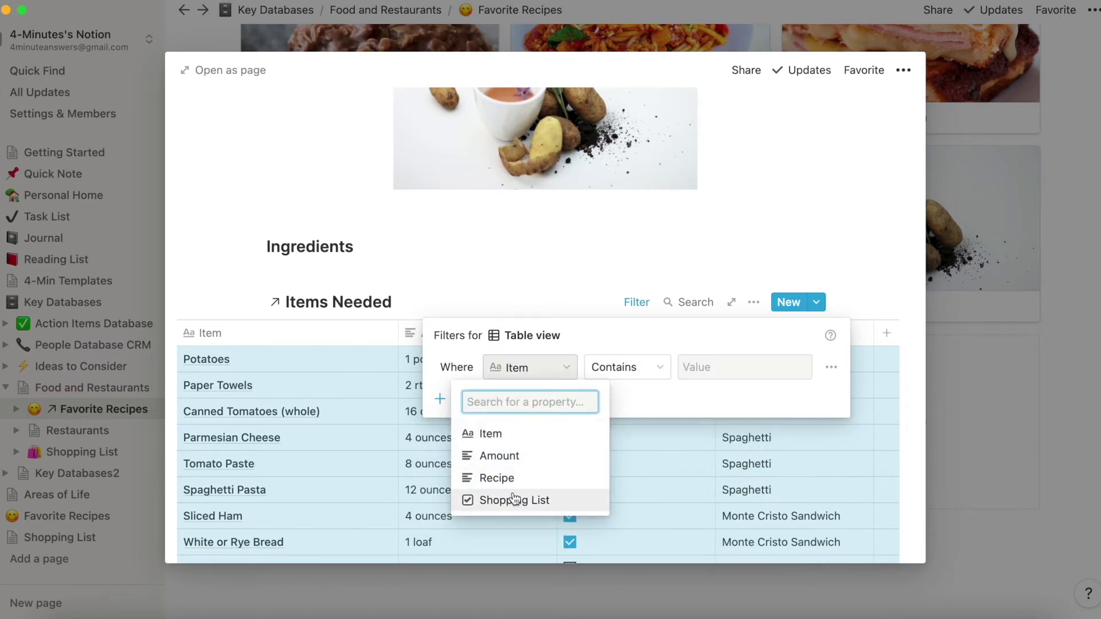
pyautogui.click(500, 475)
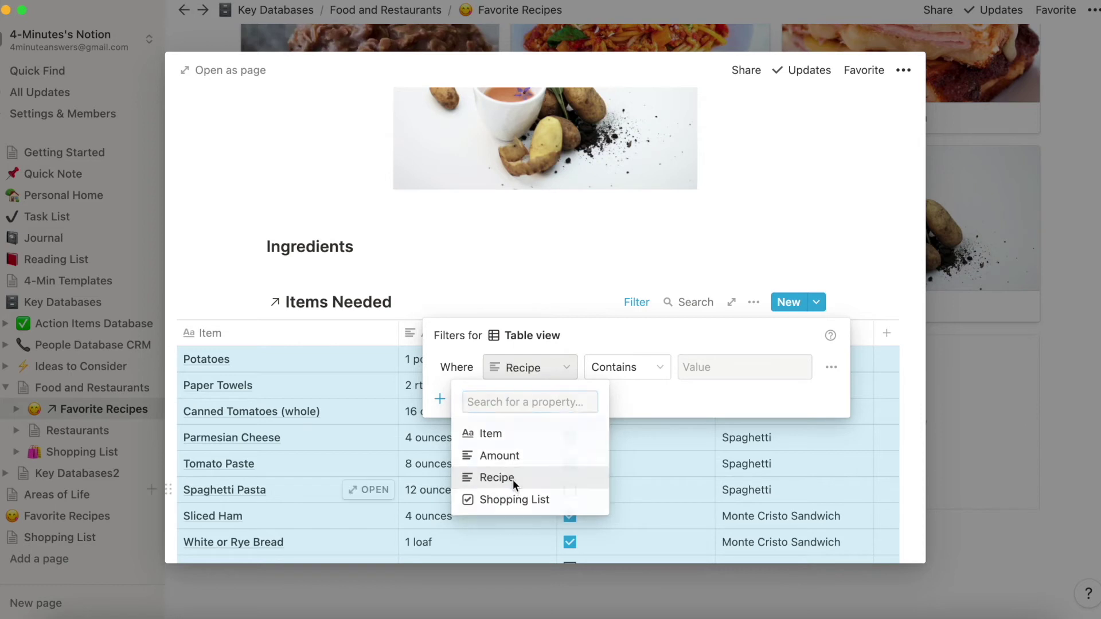
pyautogui.click(664, 371)
pyautogui.click(639, 394)
pyautogui.click(704, 365)
pyautogui.write('Potato Le')
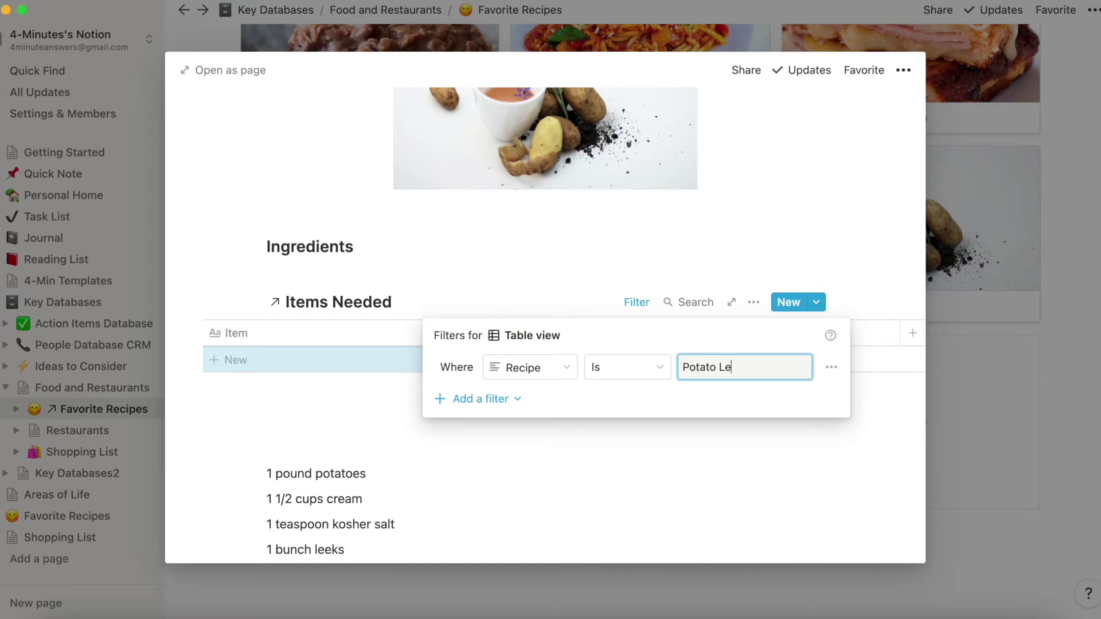
pyautogui.write('ek Soup')
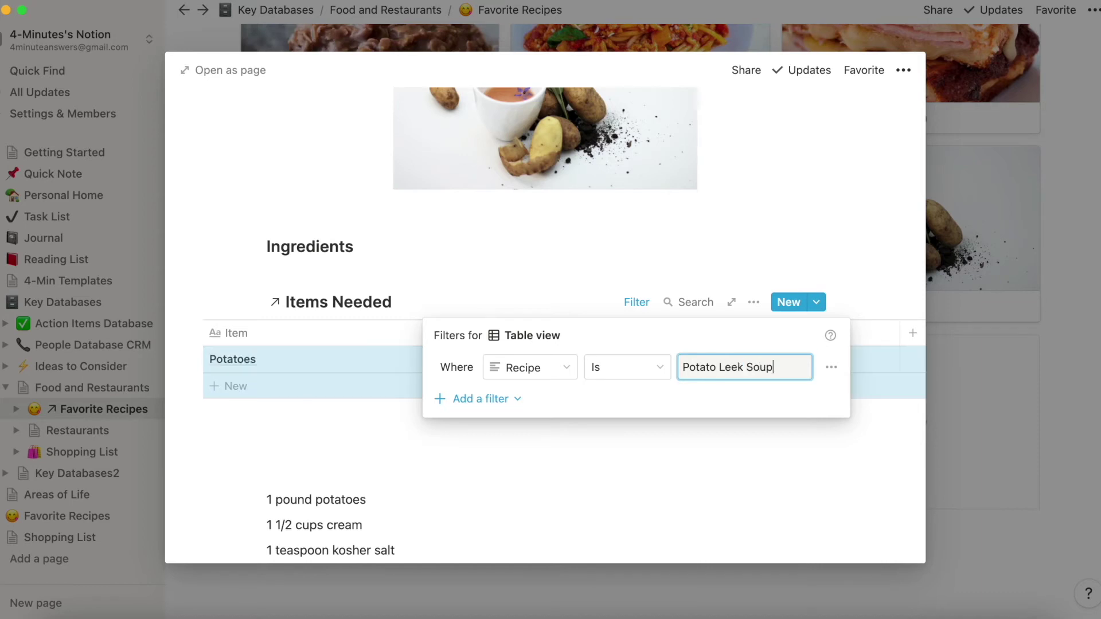
pyautogui.click(723, 265)
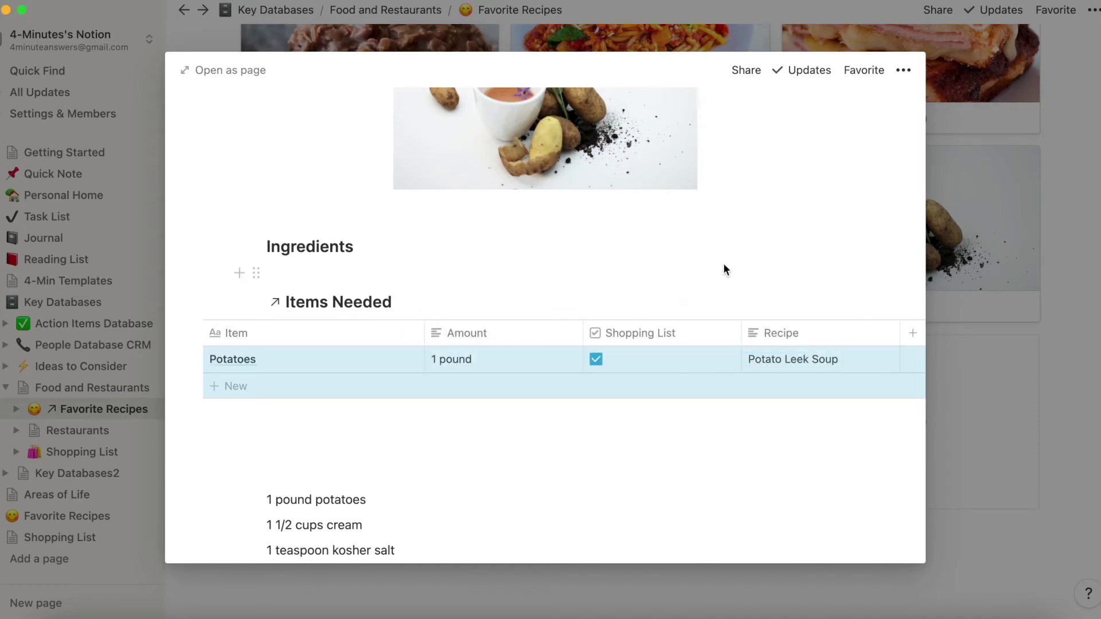
# Step: Add a Cream row with amount '1 1/2 cup' to the soup's Items Needed table
pyautogui.scroll(5, 723, 262)
pyautogui.scroll(-7, 724, 261)
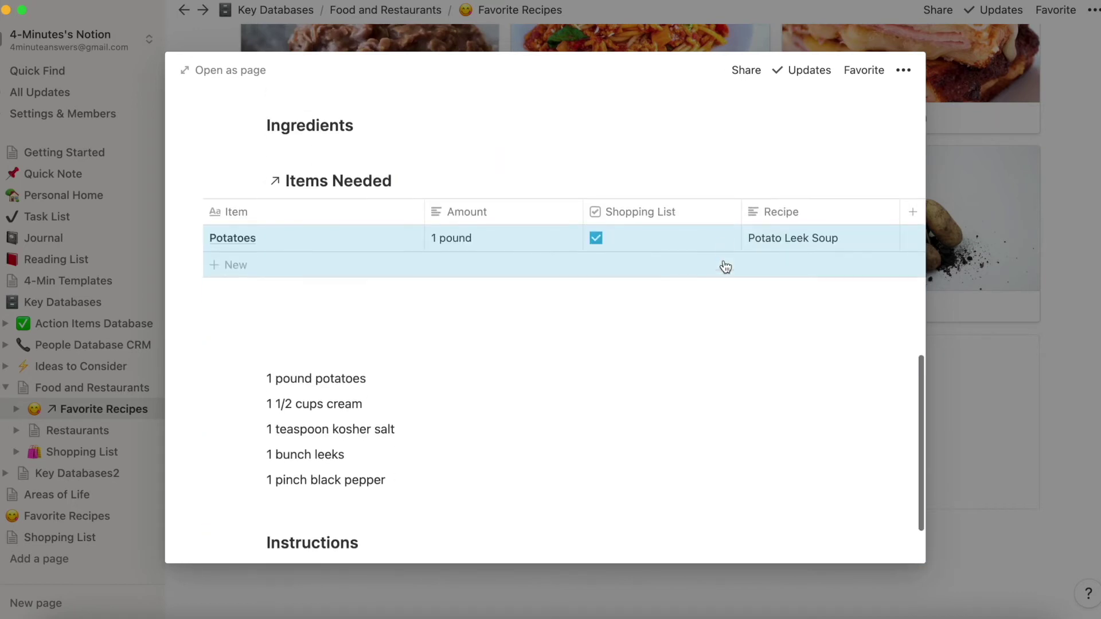
pyautogui.click(237, 265)
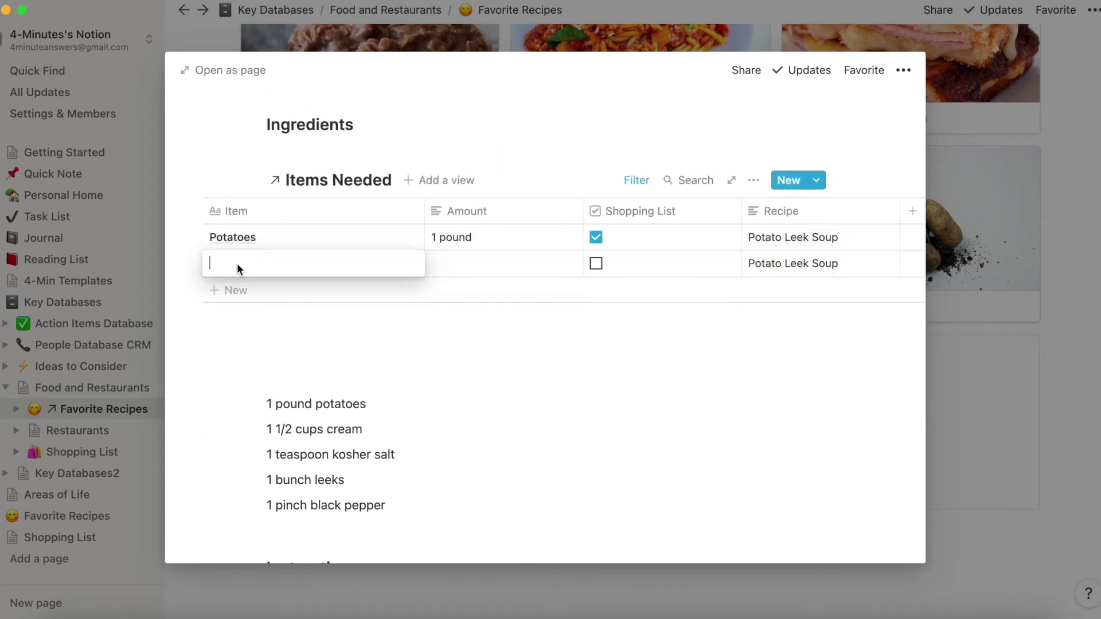
pyautogui.write('C')
pyautogui.press('BackSpace')
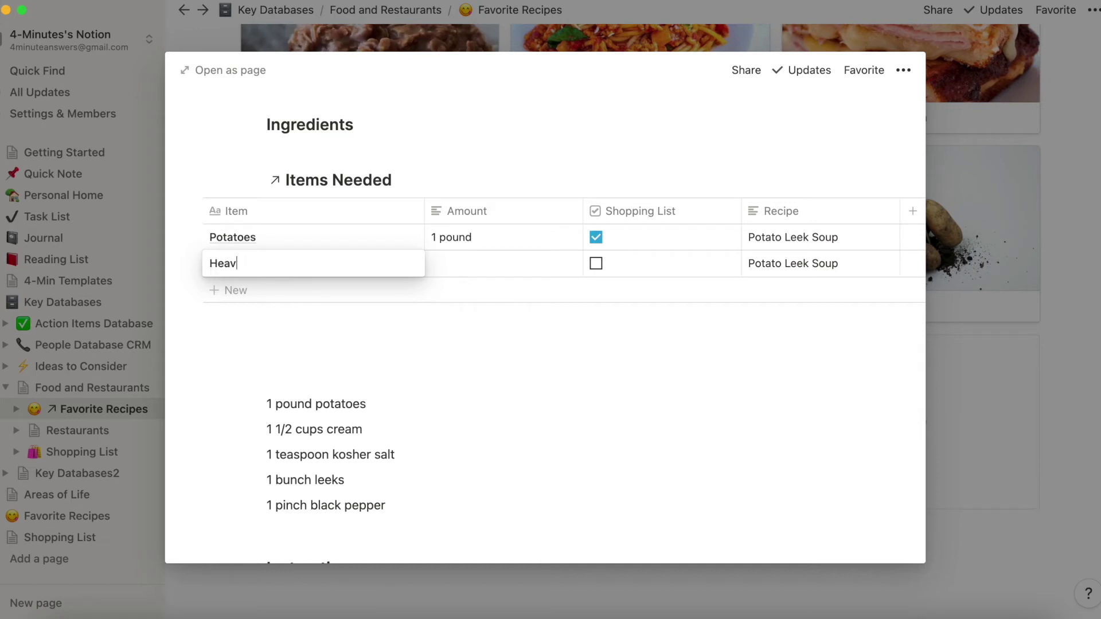
pyautogui.write('Cream')
pyautogui.press('Tab')
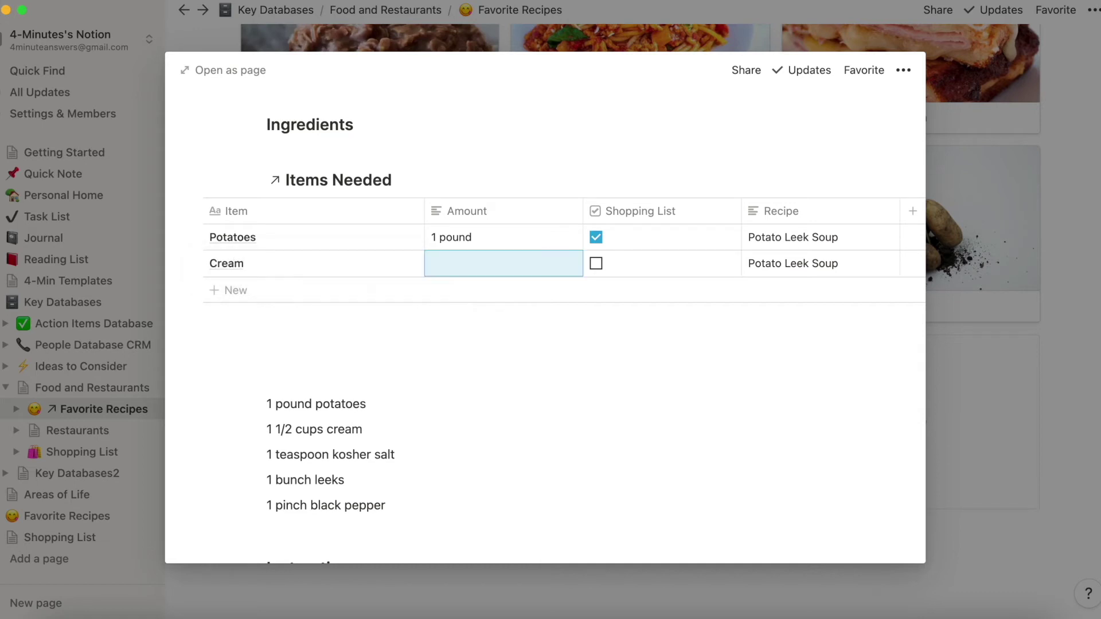
pyautogui.write('1 ')
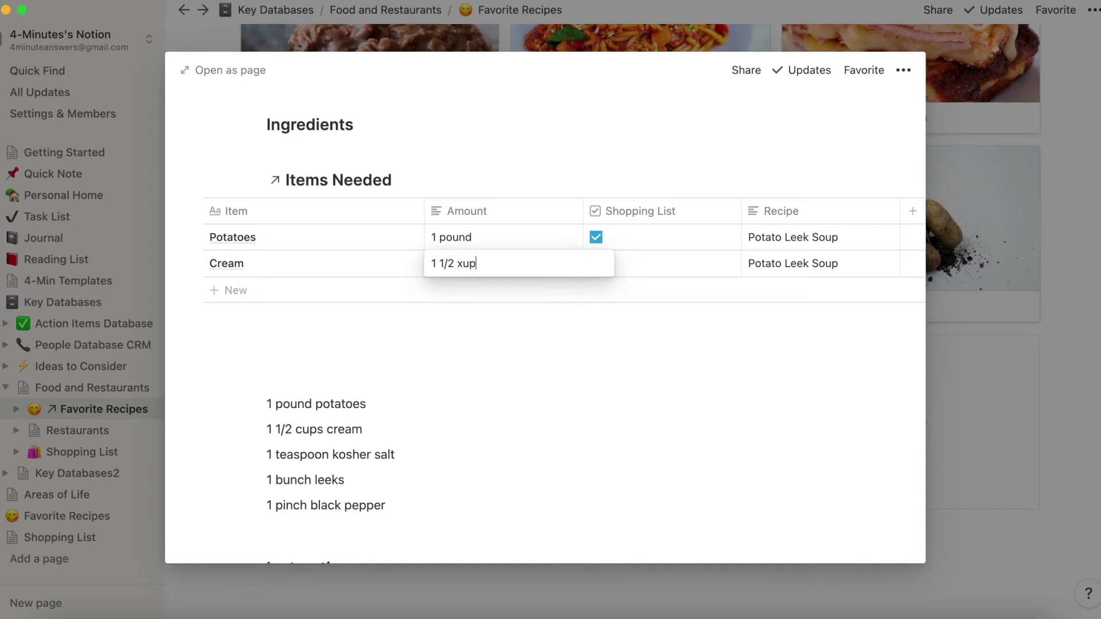
pyautogui.write('1/2 xup')
pyautogui.press('BackSpace')
pyautogui.press('BackSpace')
pyautogui.write('up')
pyautogui.press('Tab')
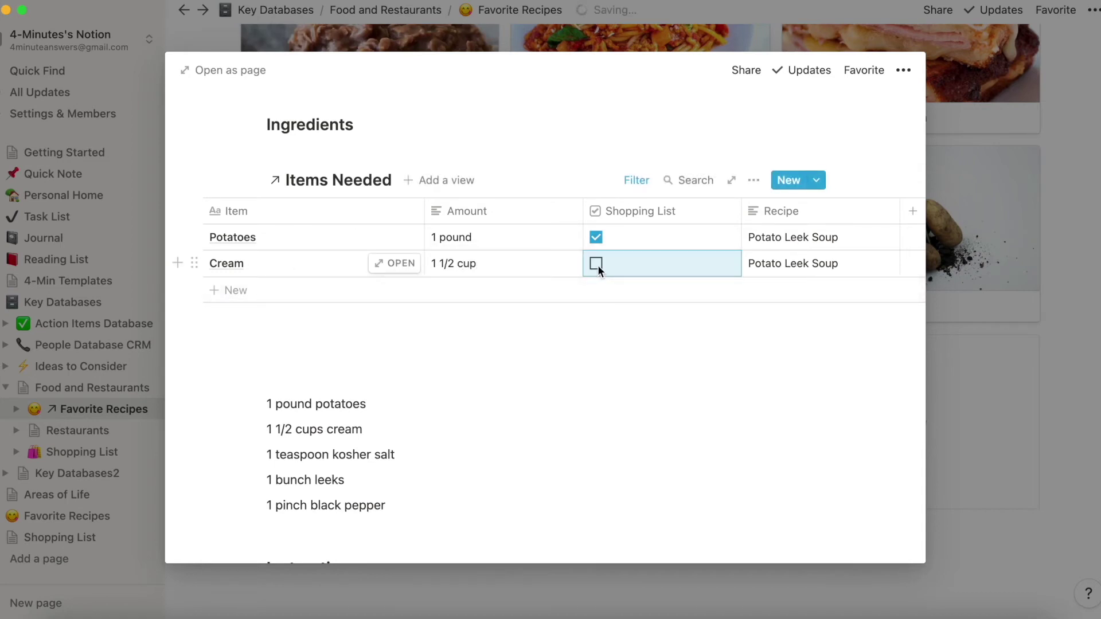
# Step: Tick Cream's Shopping List checkbox and return to the Favorite Recipes gallery
pyautogui.click(241, 292)
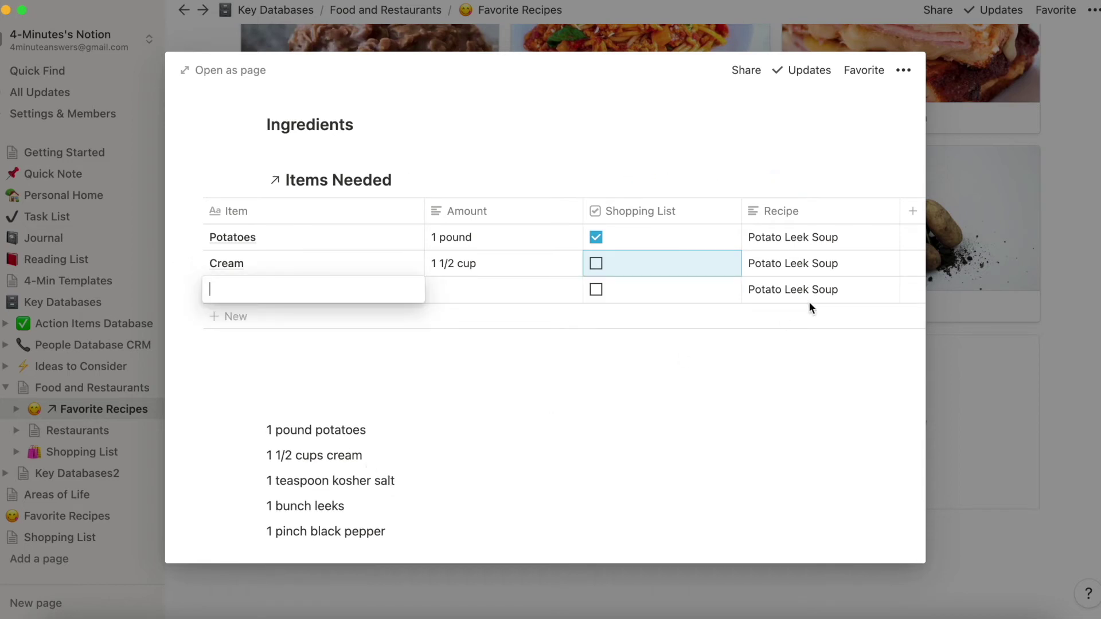
pyautogui.press('Escape')
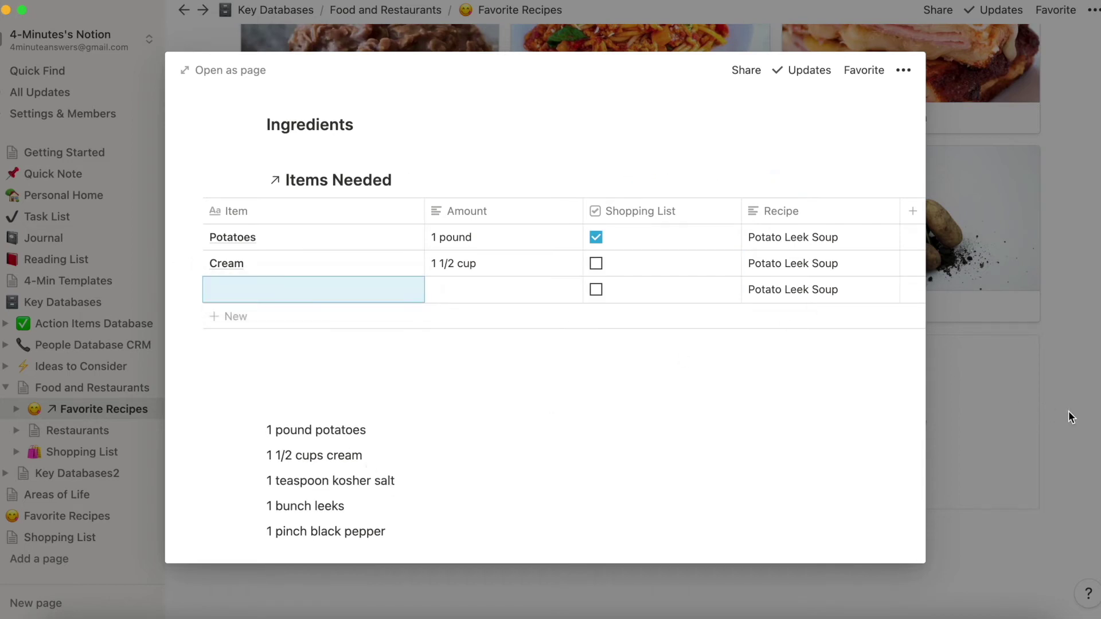
pyautogui.click(595, 264)
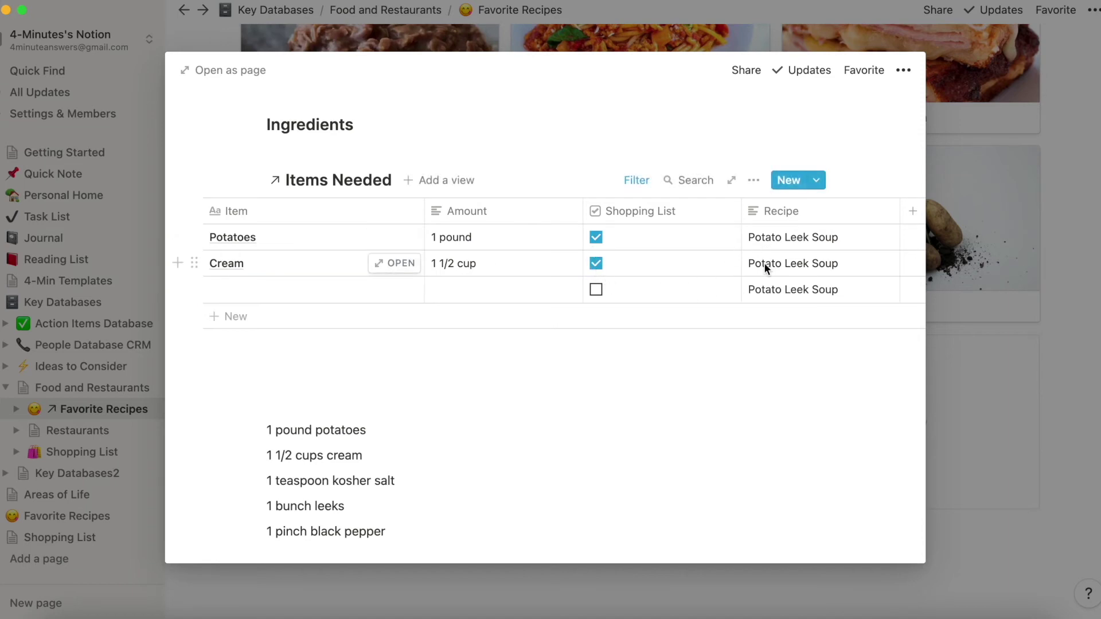
pyautogui.click(1081, 395)
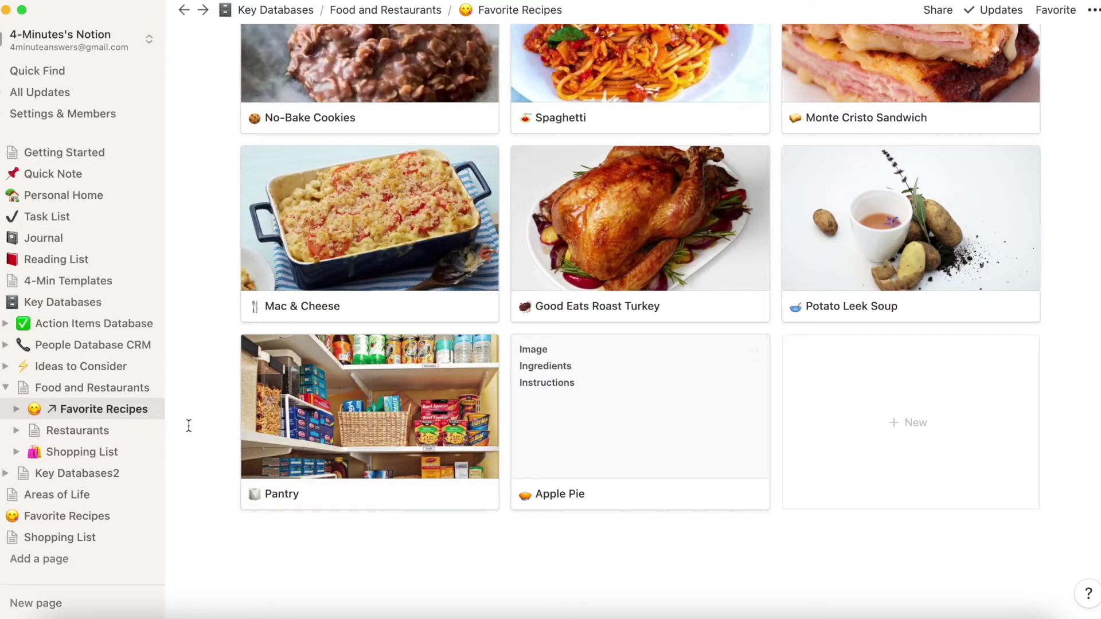
# Step: On the Shopping List page, untick Oatmal, Milk, Parmesian Cheese and Paper Towels, leaving 21 items
pyautogui.click(62, 454)
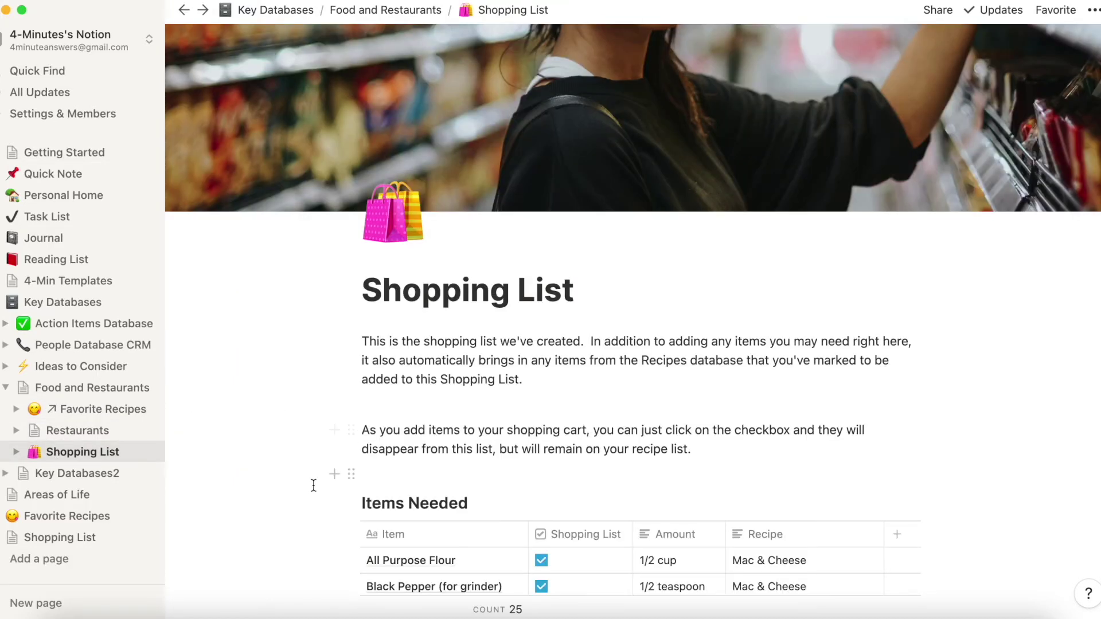
pyautogui.scroll(-5, 313, 485)
pyautogui.scroll(-4, 313, 485)
pyautogui.scroll(-2, 313, 485)
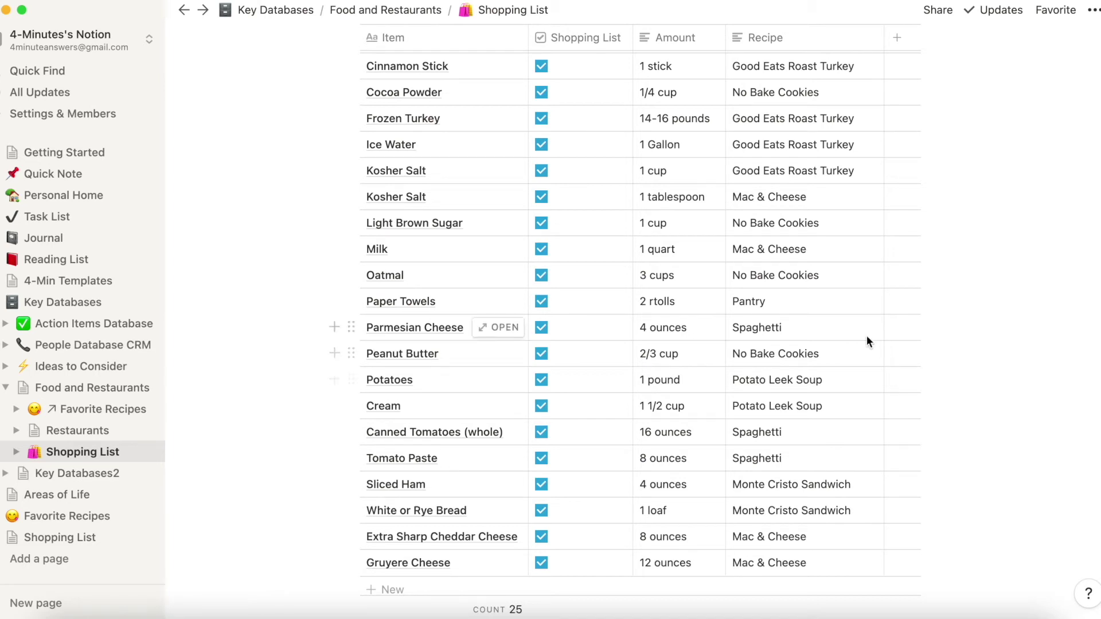
pyautogui.click(541, 275)
pyautogui.click(541, 249)
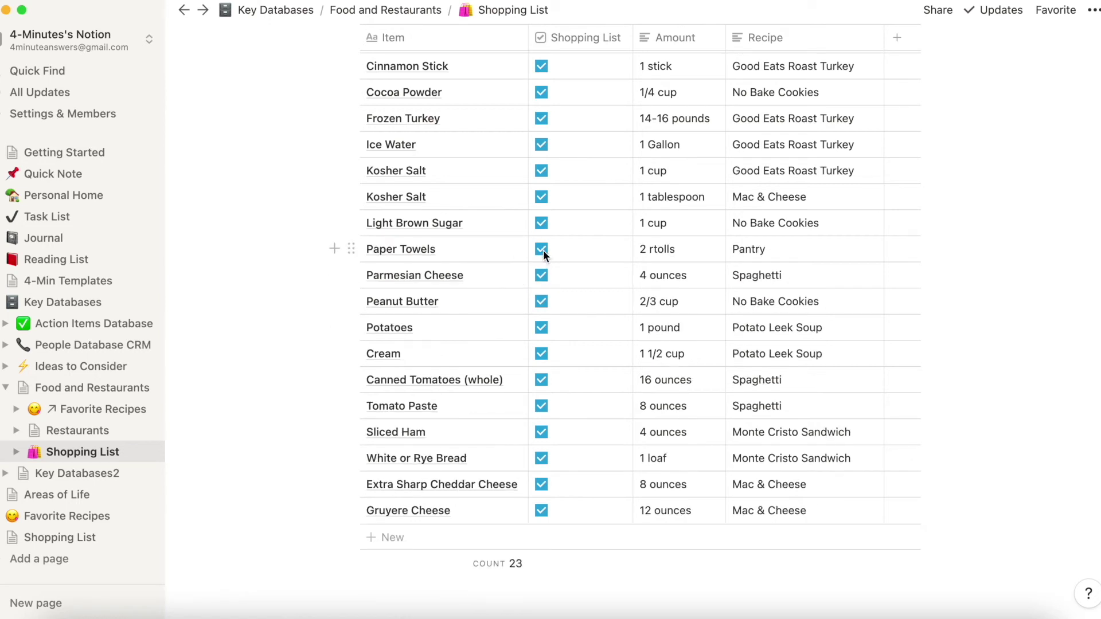
pyautogui.click(541, 275)
pyautogui.click(542, 249)
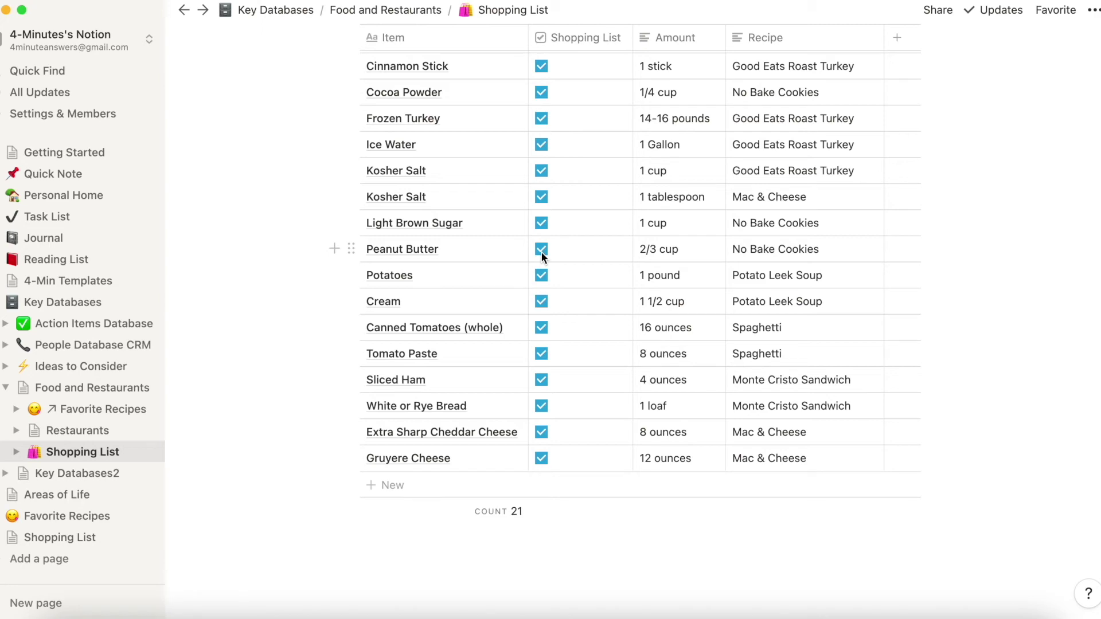
pyautogui.scroll(3, 541, 251)
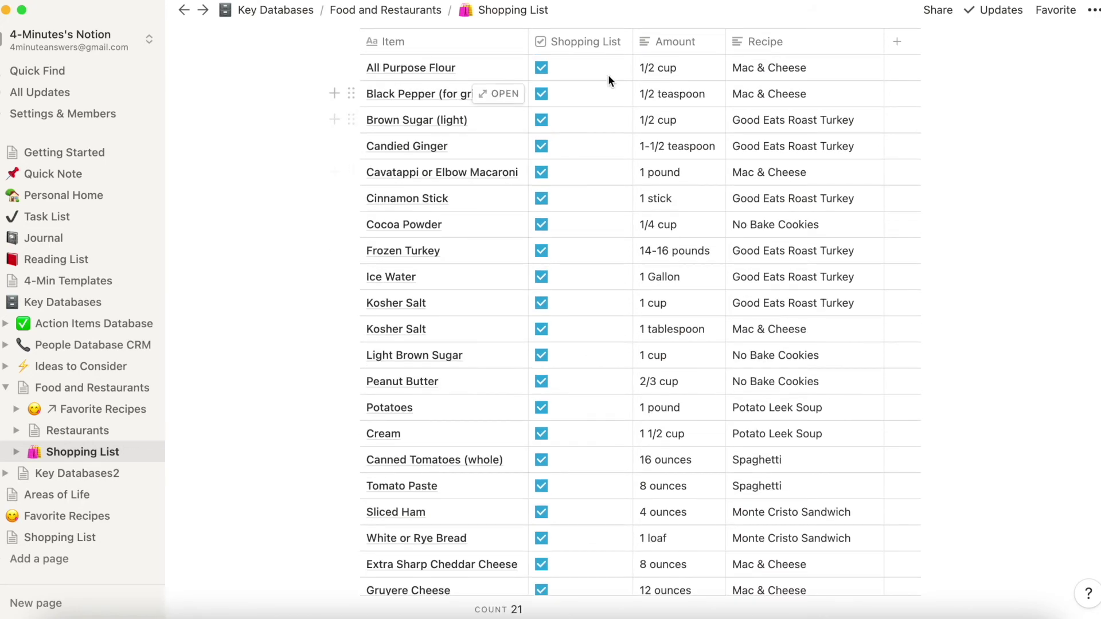
pyautogui.scroll(5, 590, 102)
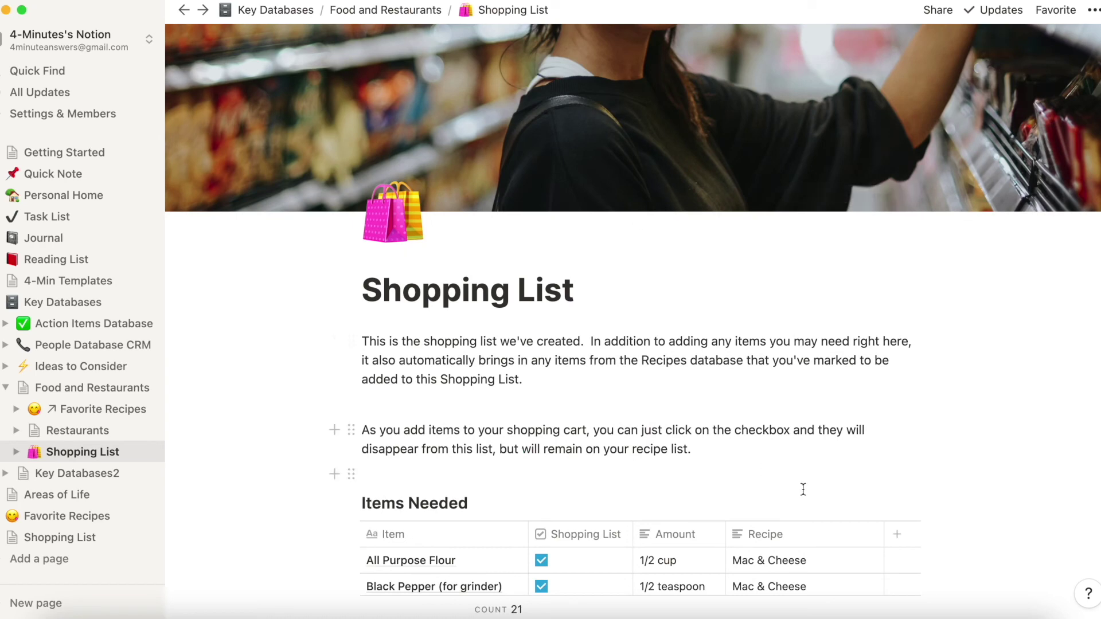
pyautogui.scroll(-4, 802, 490)
pyautogui.scroll(-1, 803, 487)
pyautogui.click(729, 289)
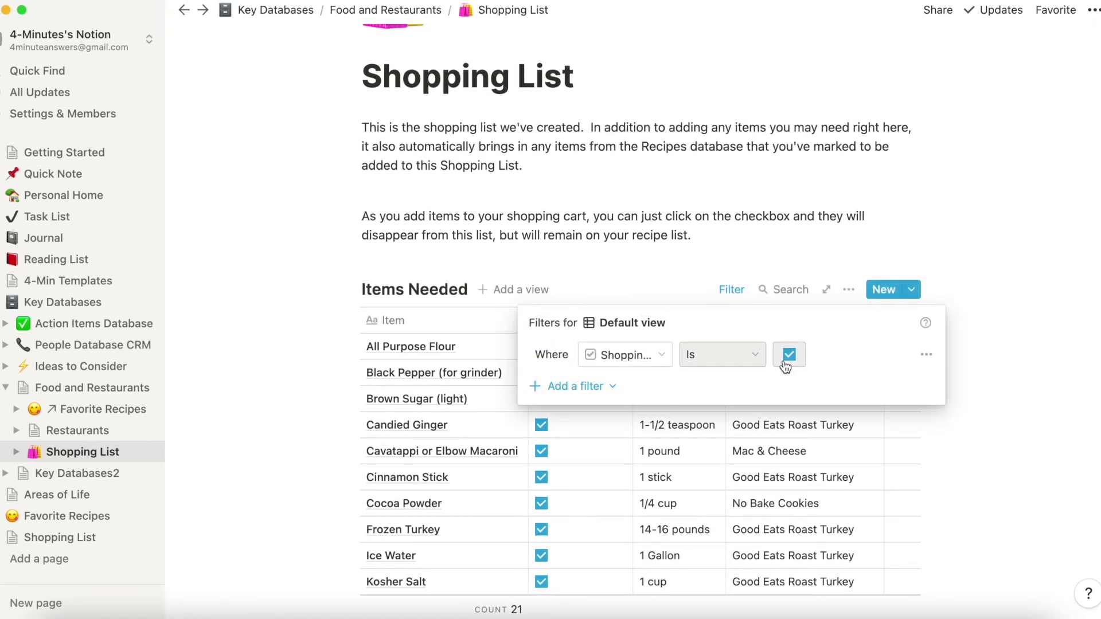
pyautogui.click(955, 230)
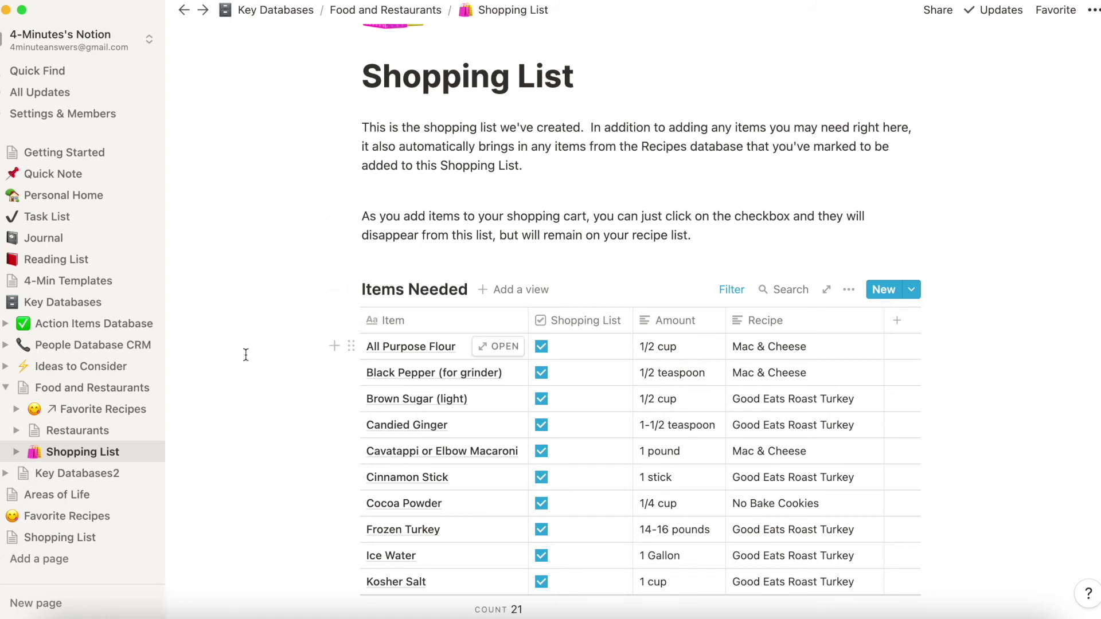
pyautogui.click(95, 417)
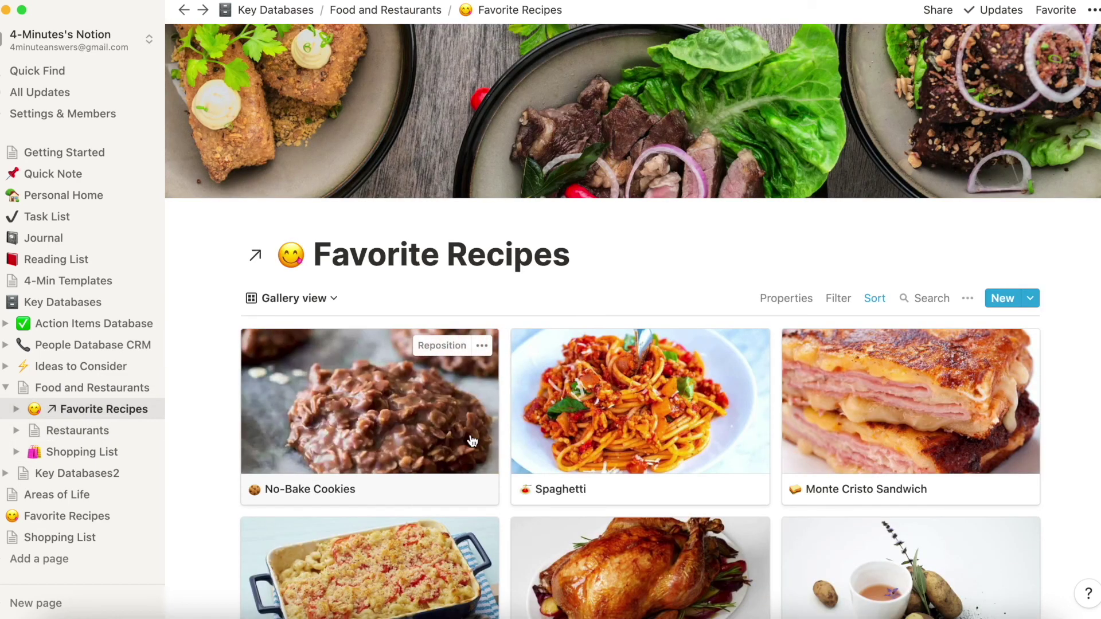
# Step: Open the Pantry recipe and re-tick Paper Towels' Shopping List checkbox
pyautogui.scroll(-6, 466, 442)
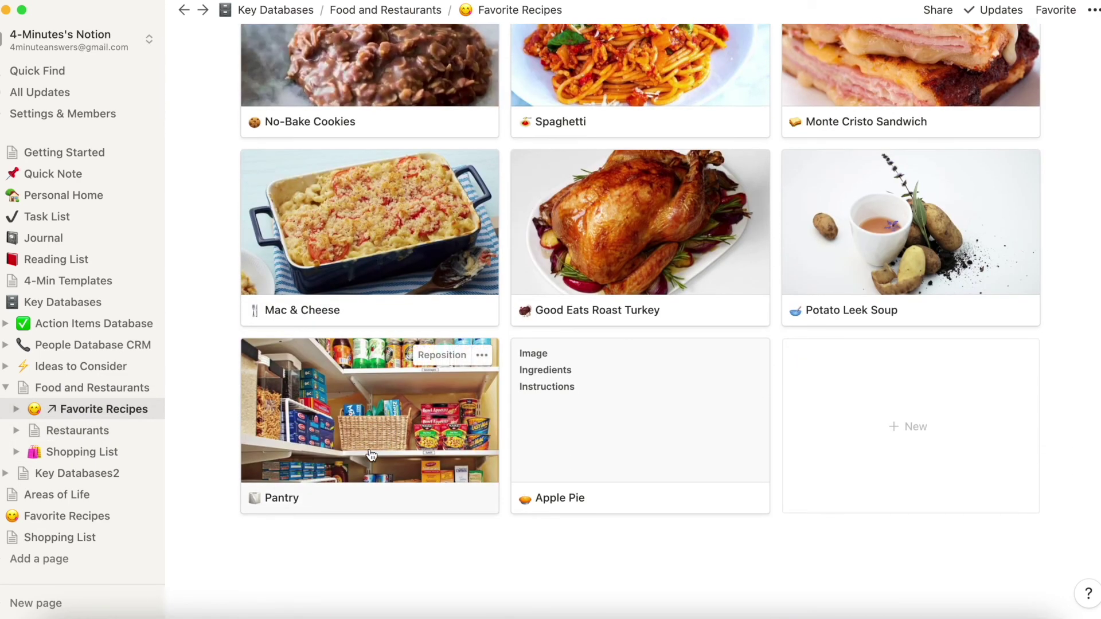
pyautogui.click(372, 456)
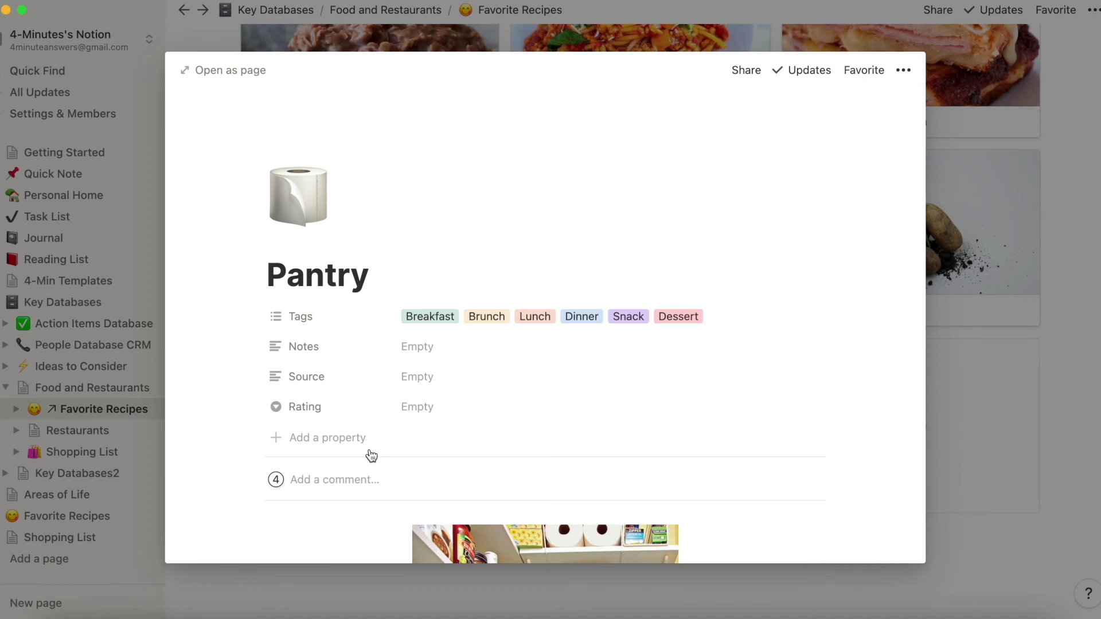
pyautogui.scroll(-8, 839, 423)
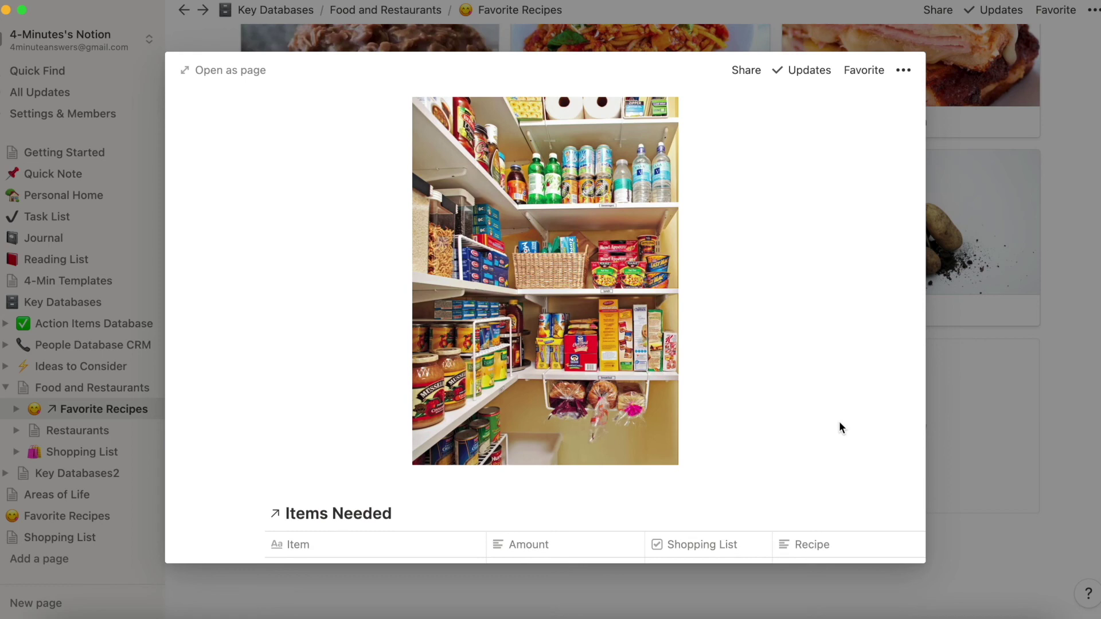
pyautogui.scroll(-3, 839, 424)
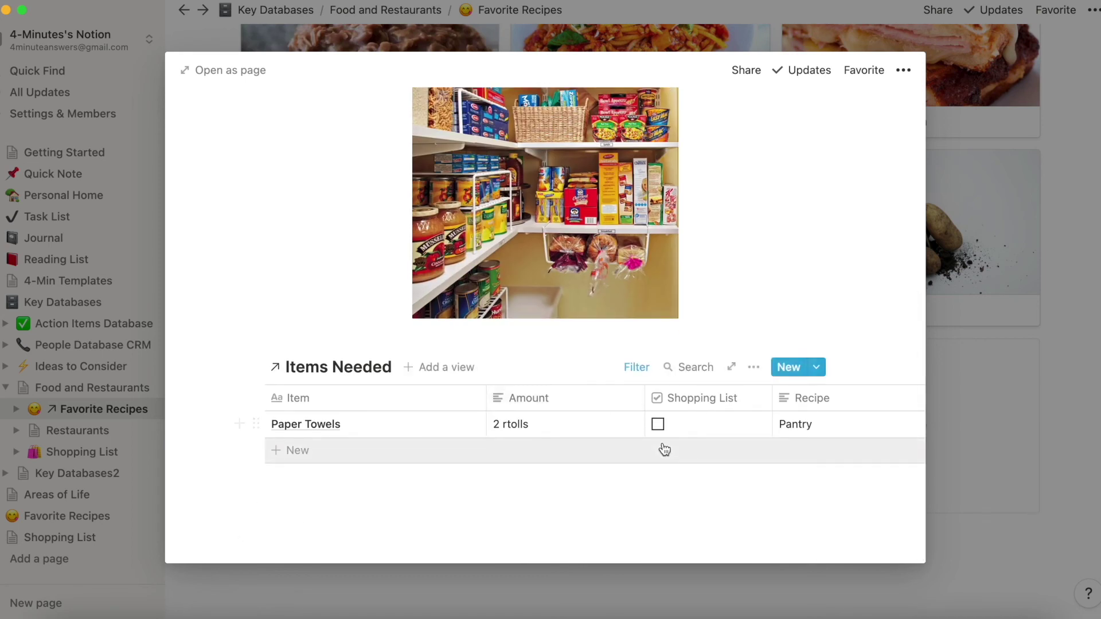
pyautogui.click(657, 424)
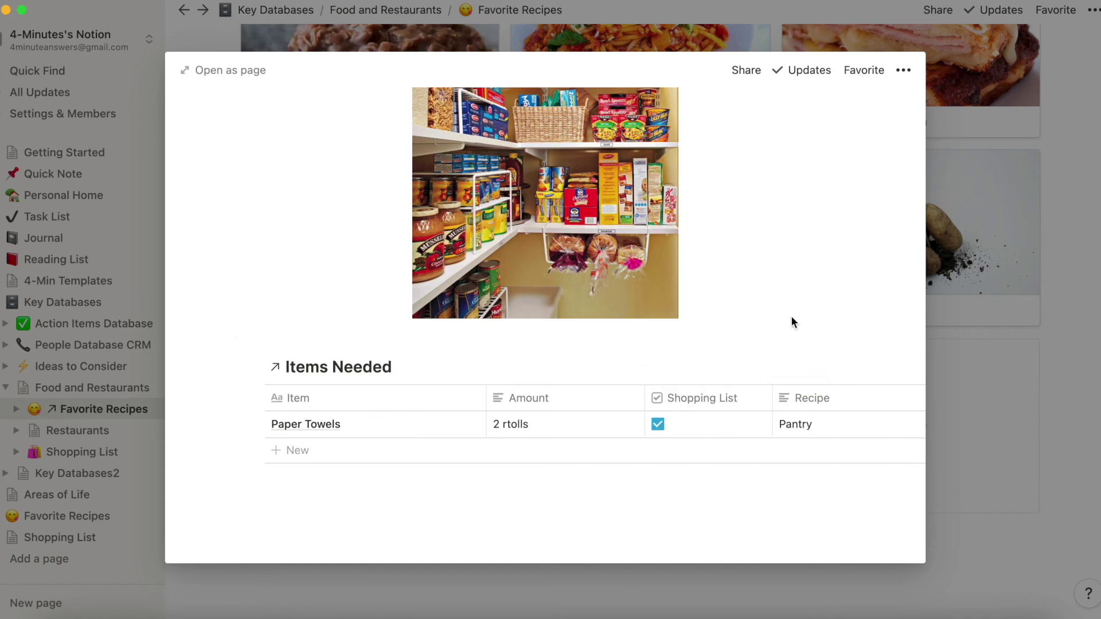